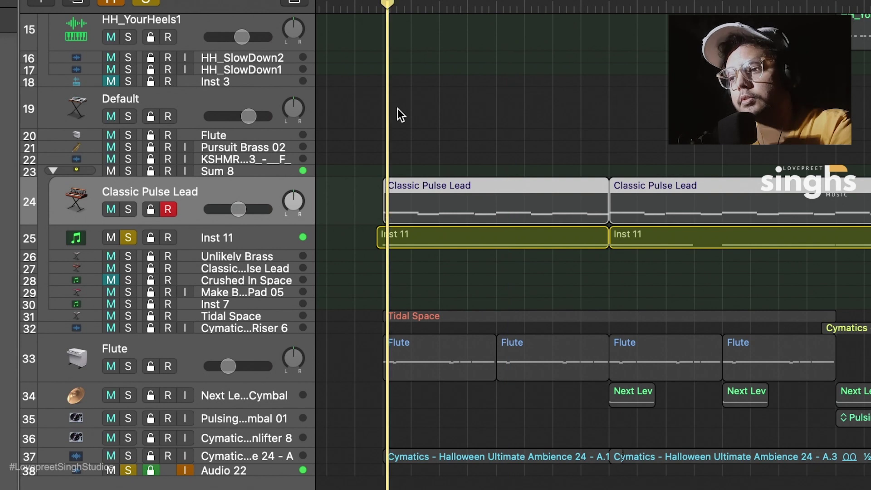
# Step: Enlarge the Tidal Space track to show its notes and play it in solo from bar 12
pyautogui.click(129, 209)
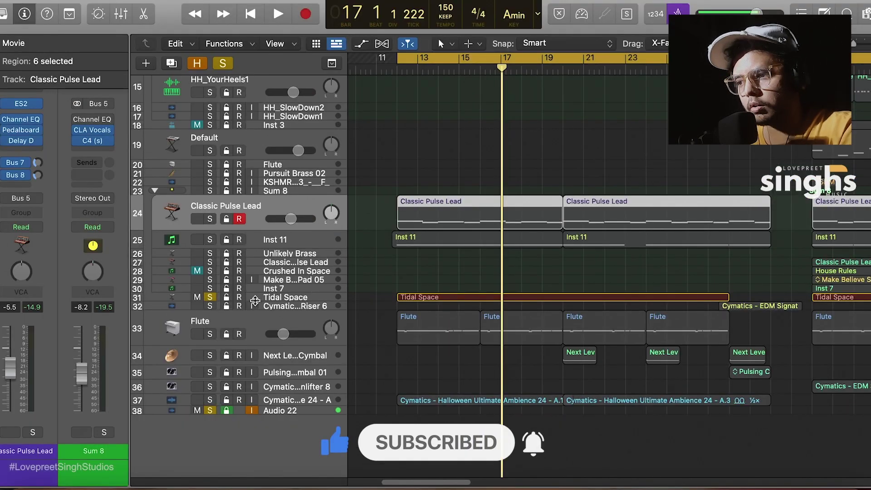
pyautogui.moveTo(255, 300); pyautogui.dragTo(255, 332)
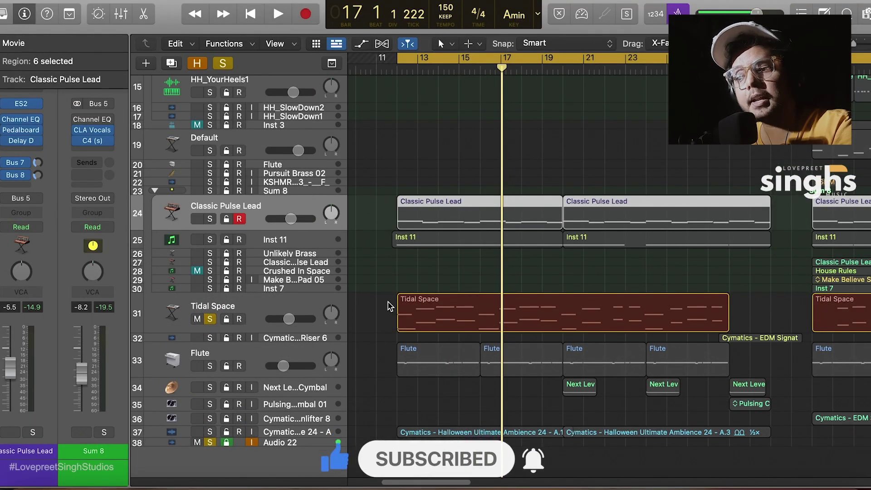
pyautogui.press('space')
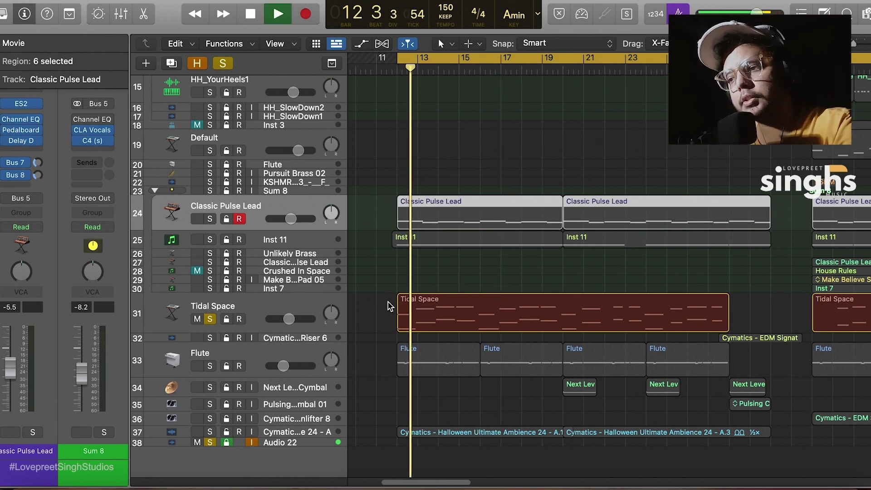
# Step: Solo Classic Pulse Lead and Inst 11 alongside Tidal Space during playback to hear the three layers together
pyautogui.click(210, 219)
pyautogui.click(210, 240)
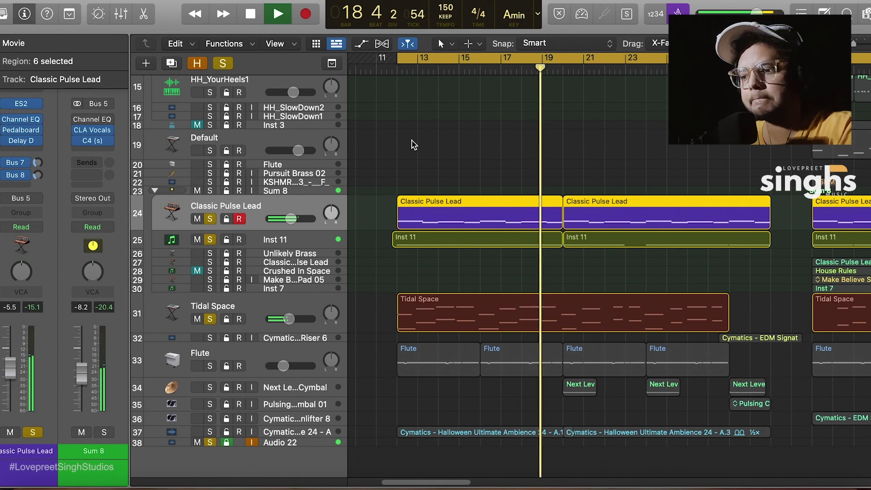
pyautogui.scroll(-2, 414, 144)
pyautogui.press('space')
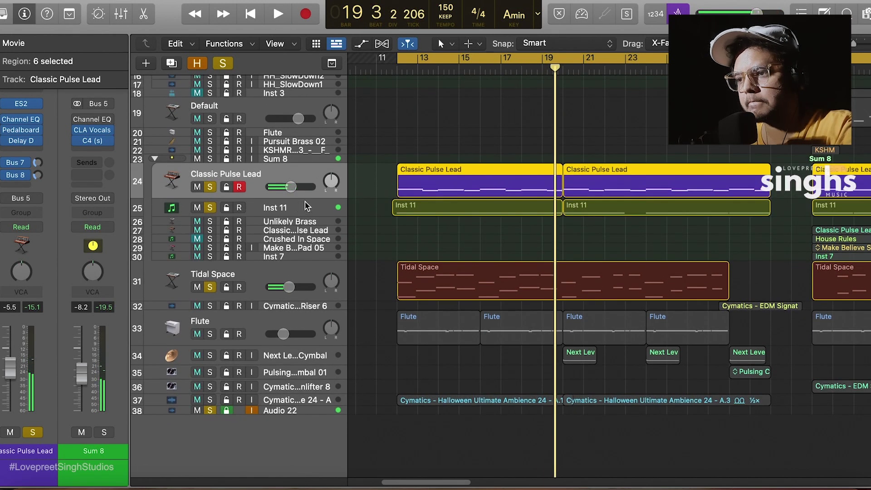
# Step: Clear the current solos and solo only the Flute and Audio 22 tracks
pyautogui.click(222, 66)
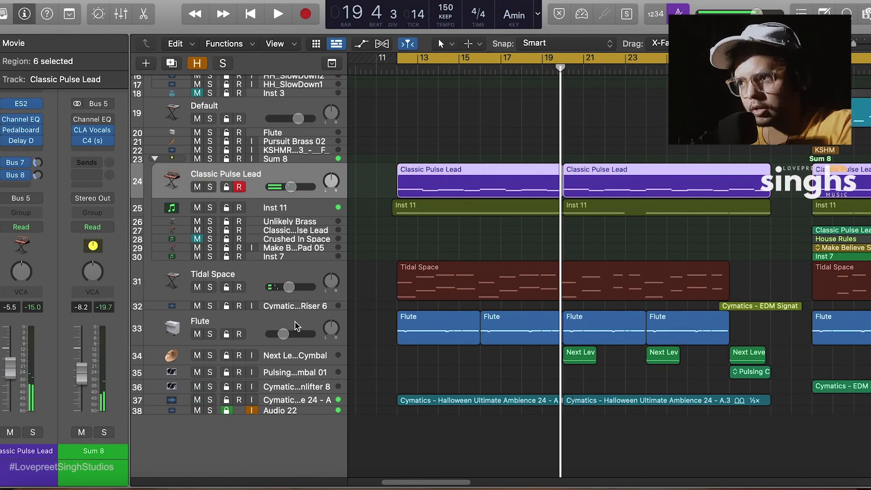
pyautogui.click(264, 322)
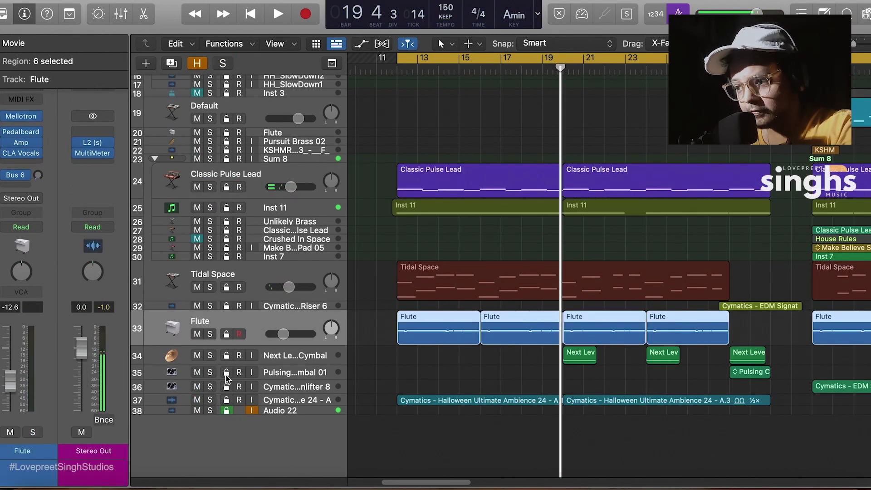
pyautogui.click(210, 410)
pyautogui.click(210, 333)
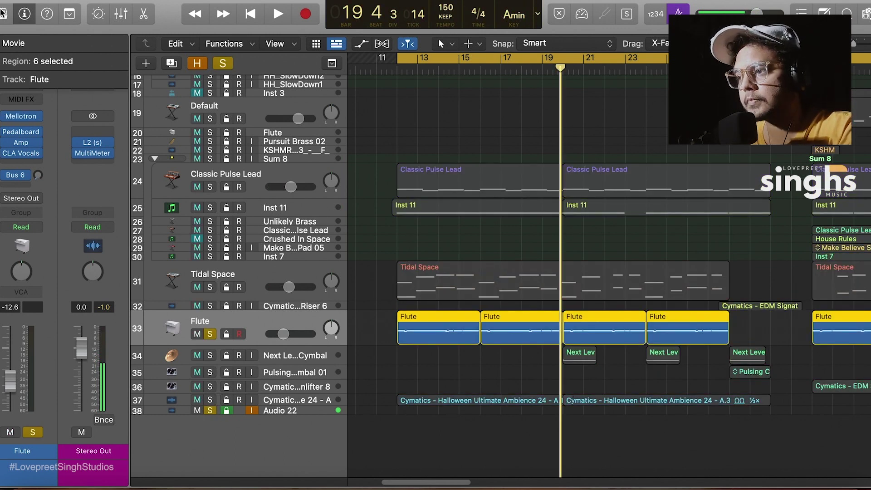
# Step: Examine the Flute track's Vintage Mellotron instrument, close it and play the soloed flute part
pyautogui.click(21, 116)
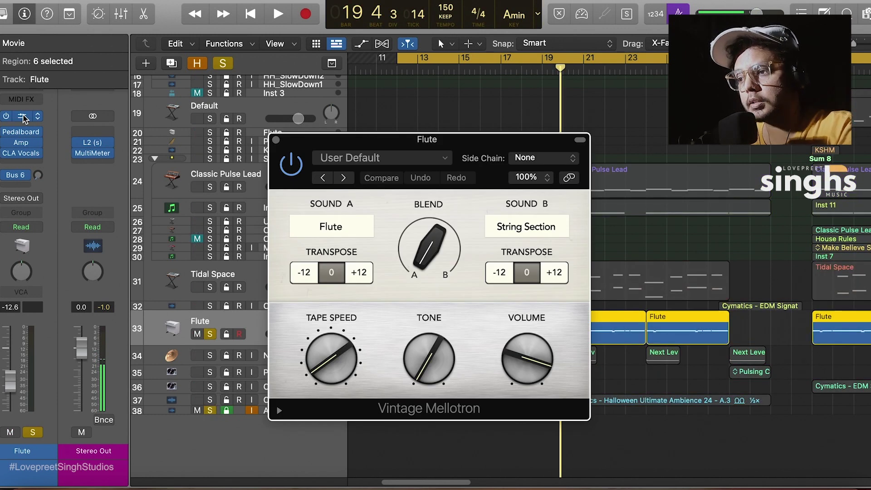
pyautogui.click(275, 140)
pyautogui.click(402, 122)
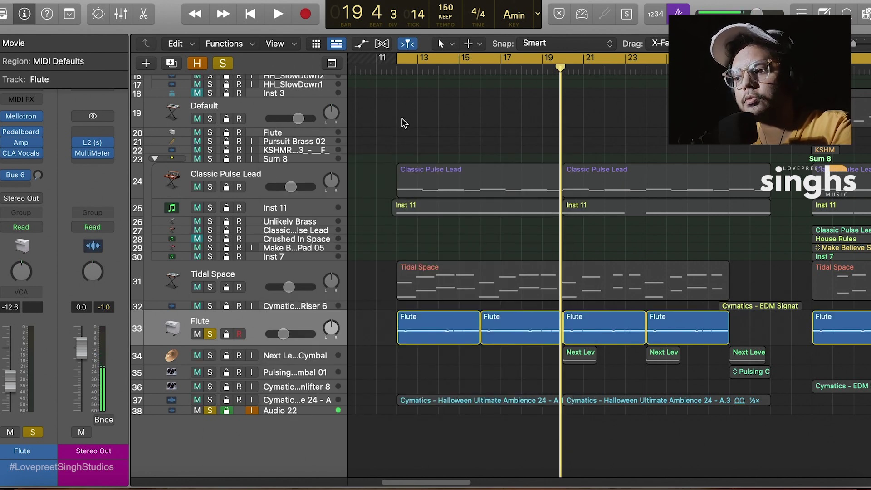
pyautogui.press('space')
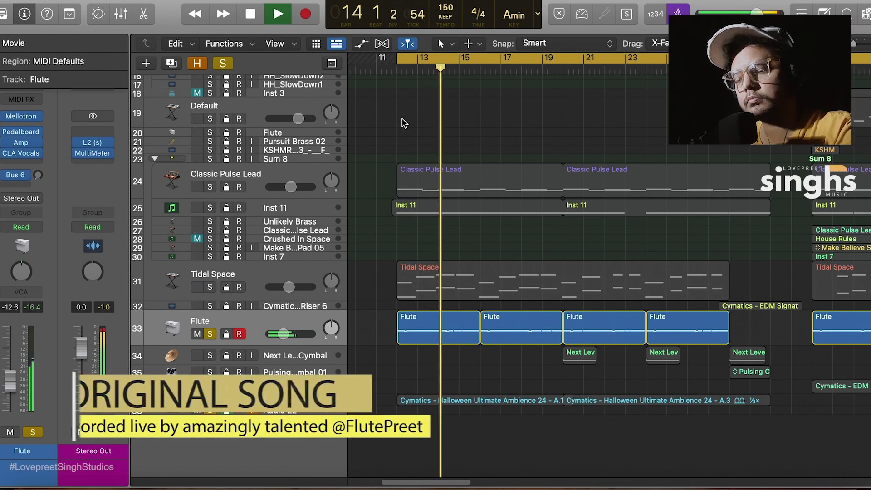
# Step: Select the first Flute region, turn off soloing and play the full arrangement from the start of the cycle
pyautogui.click(423, 327)
pyautogui.doubleClick(458, 339)
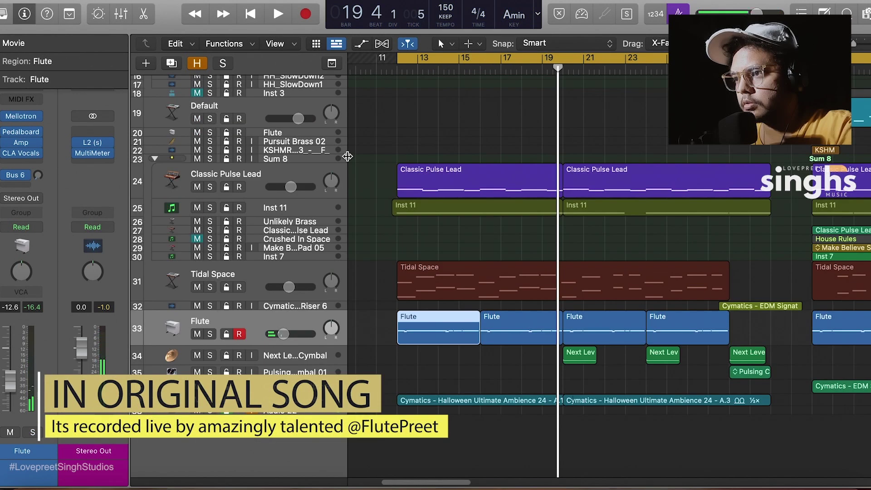
pyautogui.scroll(5, 347, 156)
pyautogui.scroll(-10, 391, 247)
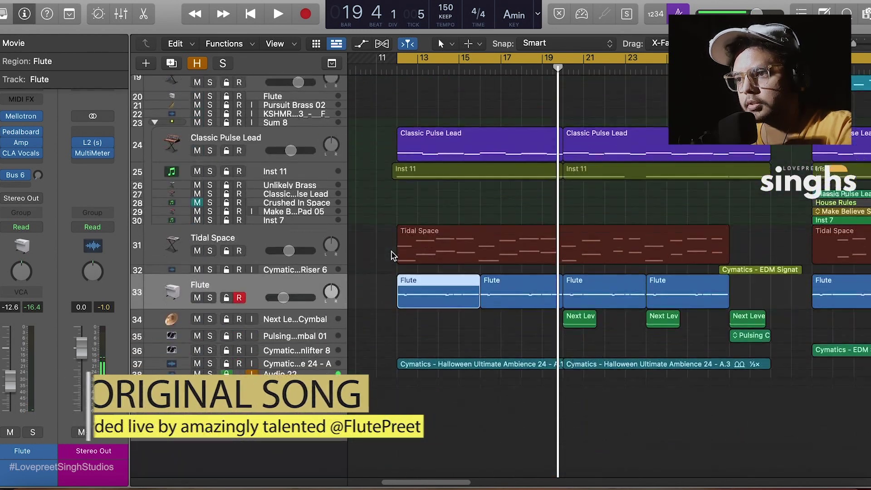
pyautogui.hotkey('shift', 'space')
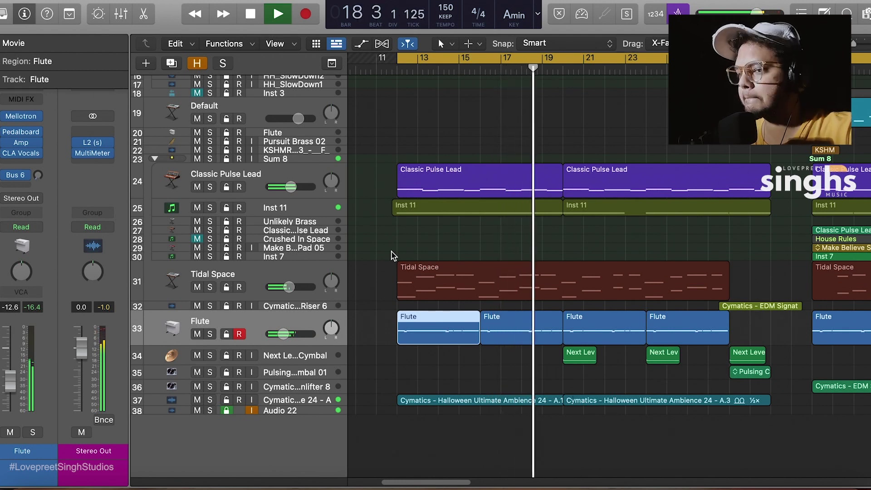
# Step: Enlarge the Next Level Cymbal track and examine its region at bar 20 up close during playback
pyautogui.click(265, 359)
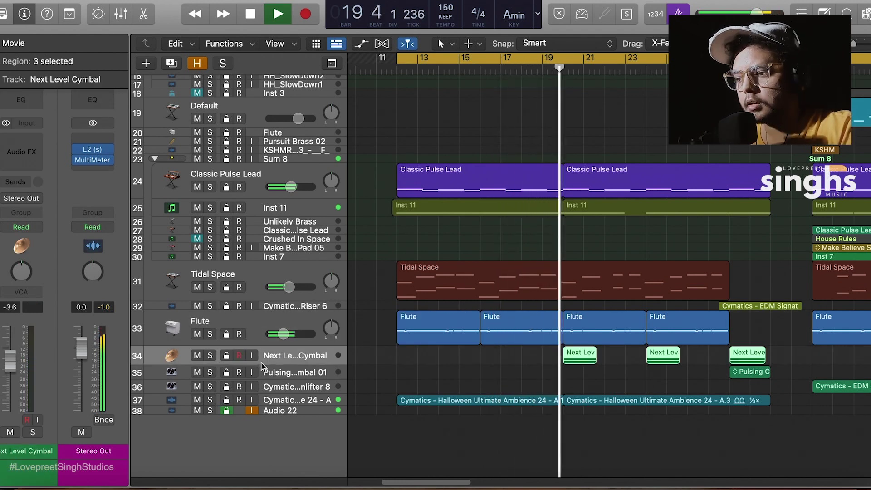
pyautogui.moveTo(261, 363); pyautogui.dragTo(261, 376)
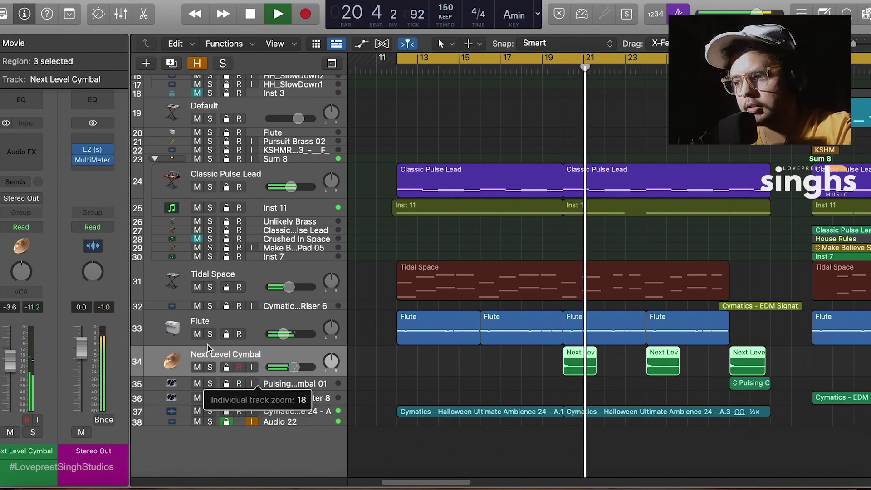
pyautogui.press('super+Right')
pyautogui.press('super+Right')
pyautogui.press('super+Right')
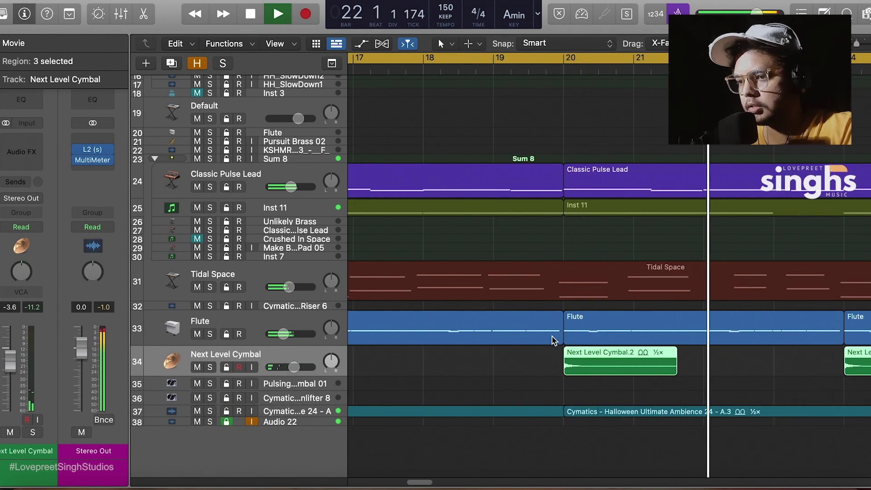
# Step: Set the cycle range to bars 28 to 30 and solo the HH_YourHeels1 hi-hat track
pyautogui.press('super+Left')
pyautogui.press('super+Left')
pyautogui.press('super+Left')
pyautogui.press('super+Left')
pyautogui.click(616, 64)
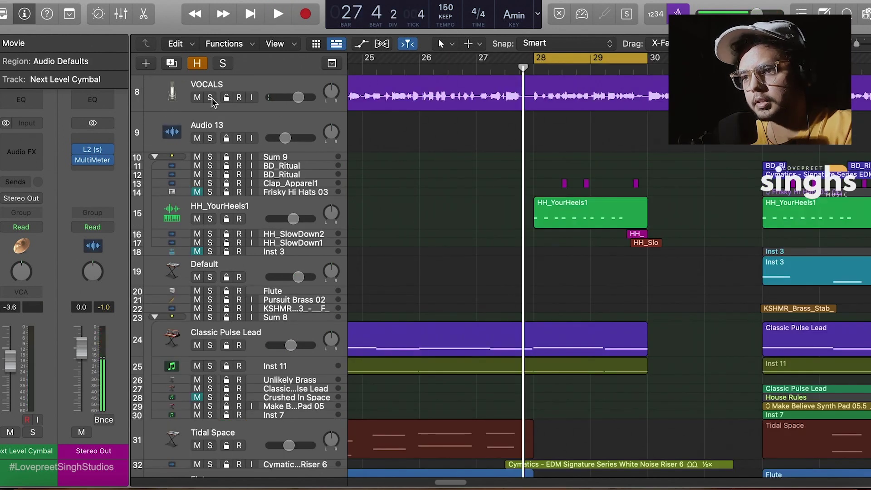
pyautogui.click(213, 218)
pyautogui.click(259, 215)
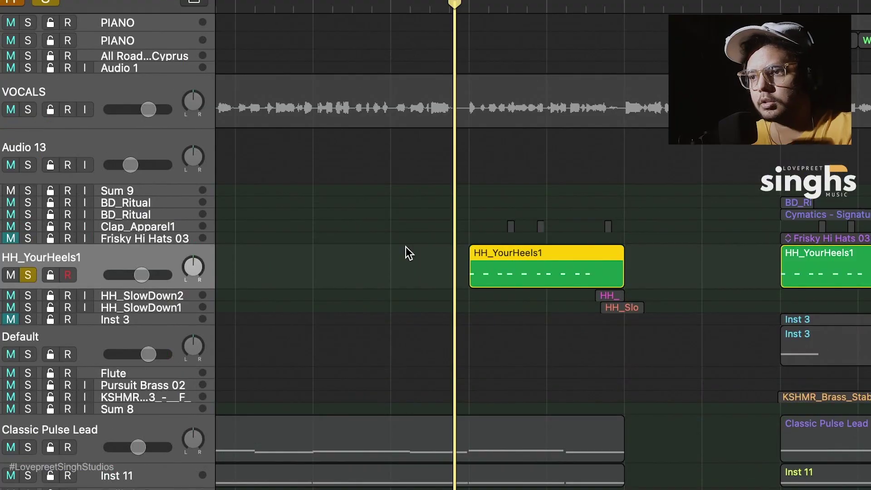
# Step: Examine the HH_YourHeels1 region and its Quick Sampler sample settings, and close the sampler
pyautogui.press('super+Right')
pyautogui.press('super+Right')
pyautogui.press('super+Right')
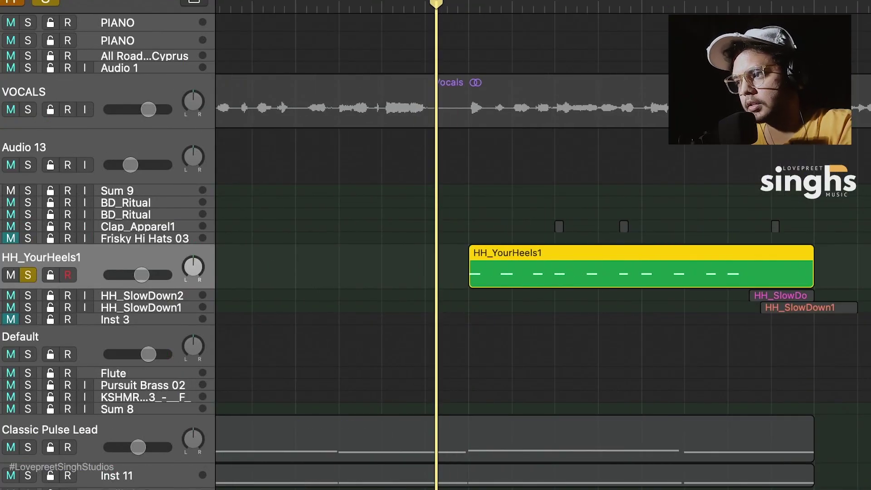
pyautogui.click(24, 145)
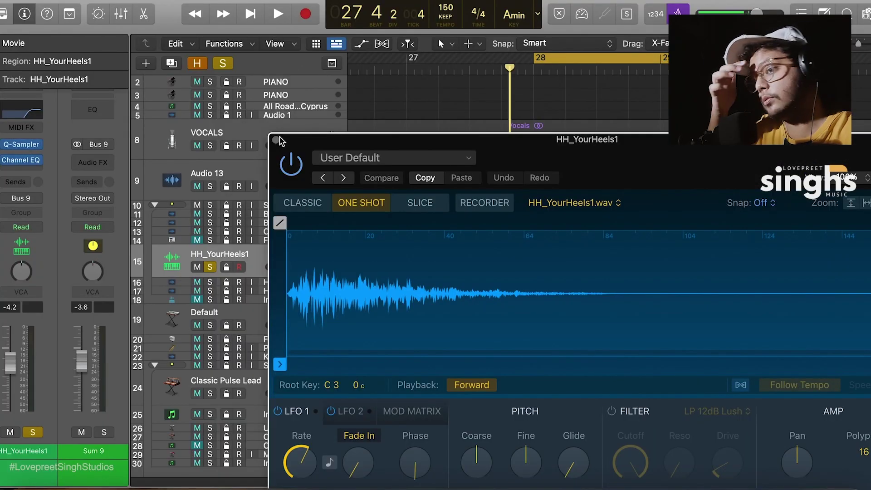
pyautogui.moveTo(280, 141); pyautogui.dragTo(137, 19)
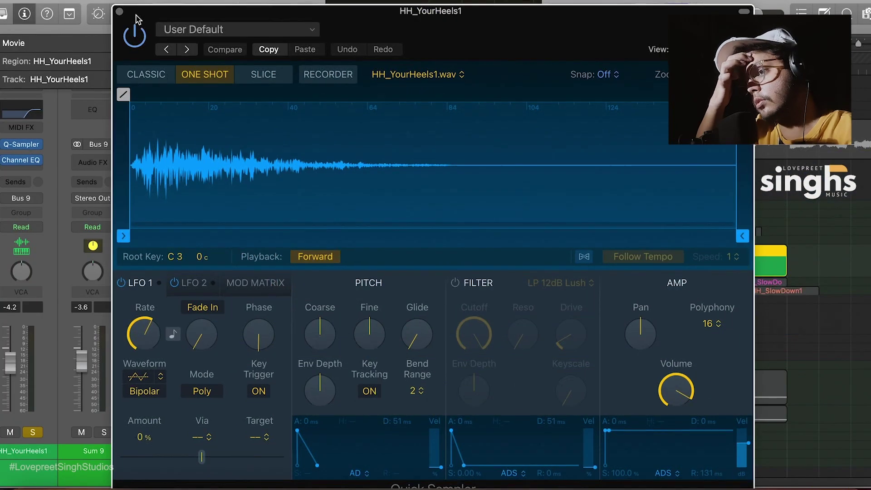
pyautogui.click(120, 11)
# Step: Play the HH_YourHeels1, HH_SlowDown1 and HH_SlowDown2 hi-hat tracks together in solo with taller tracks
pyautogui.press('space')
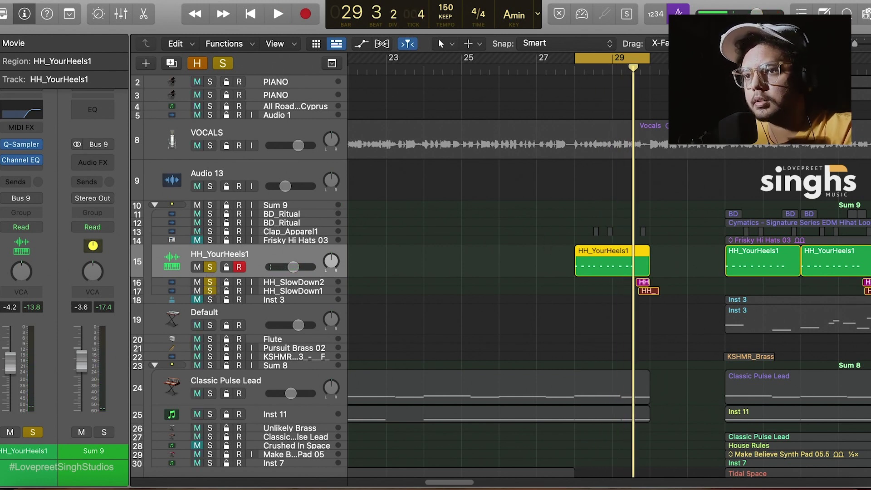
pyautogui.press('super+Down')
pyautogui.press('super+Right')
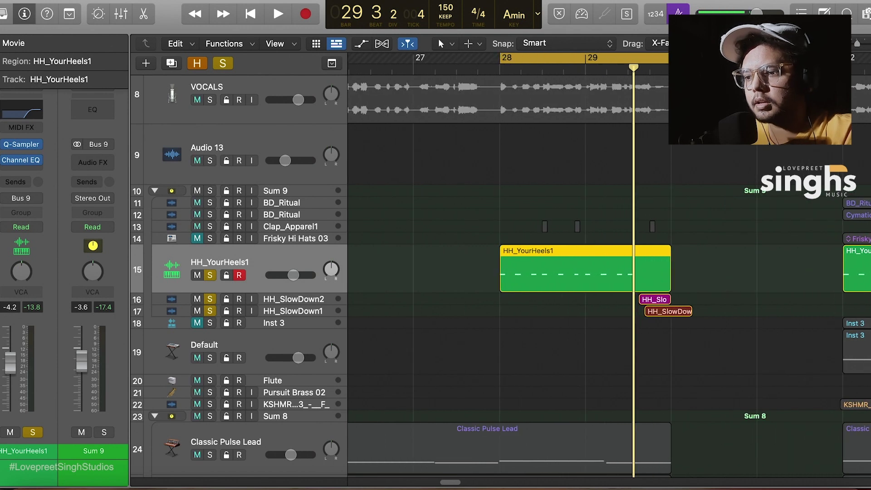
pyautogui.press('super+Down')
pyautogui.scroll(-5, 446, 317)
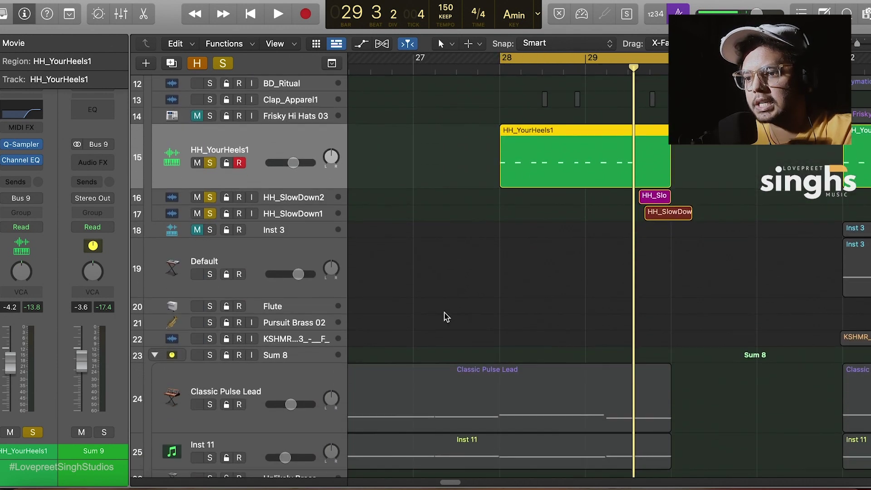
pyautogui.press('super+Down')
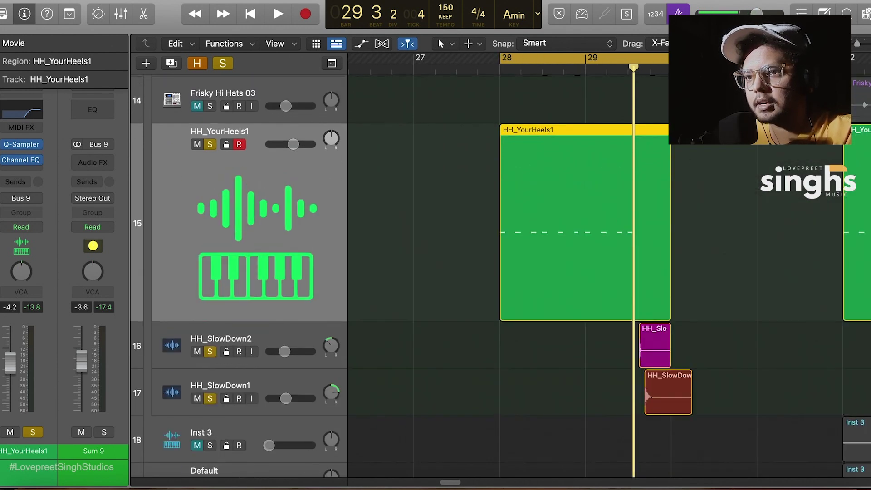
pyautogui.press('space')
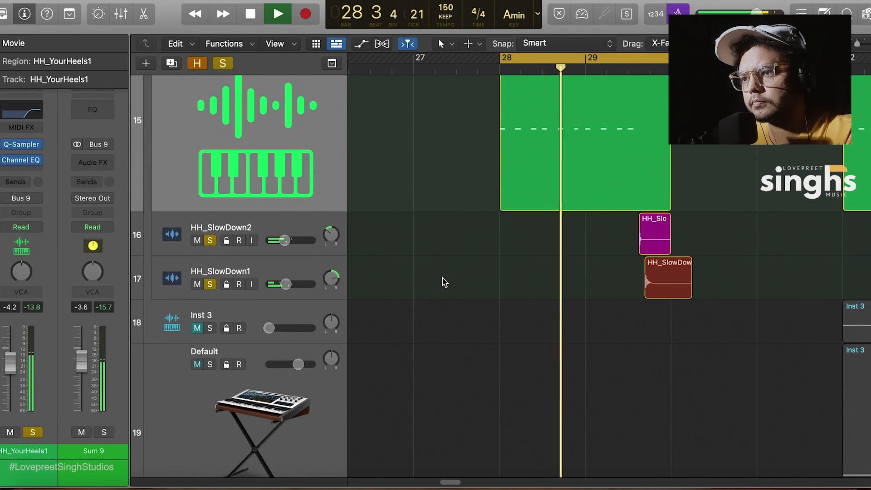
pyautogui.press('space')
# Step: Add the Clap_Apparel1 track to the solo and play the claps together with the hi-hats
pyautogui.scroll(10, 445, 281)
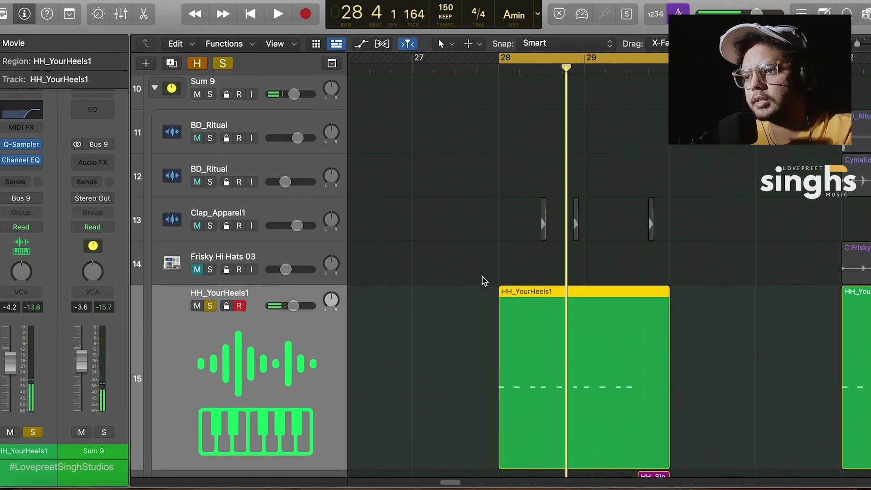
pyautogui.scroll(-15, 483, 281)
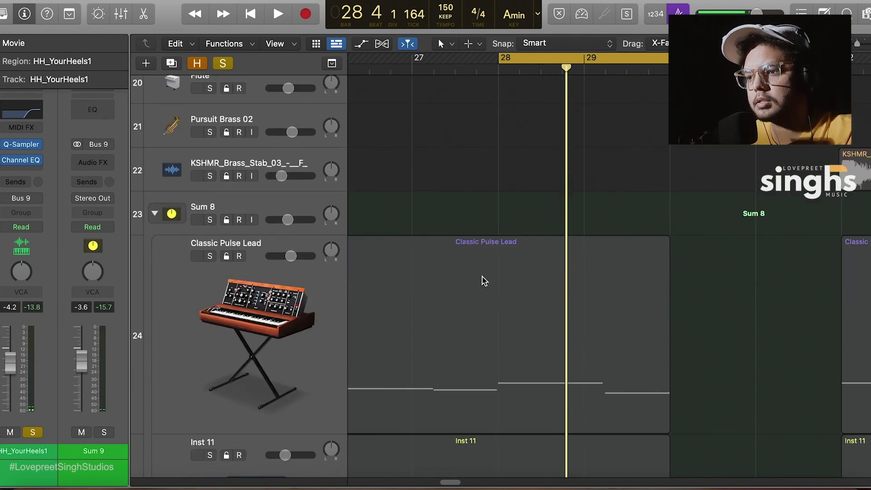
pyautogui.scroll(-3, 482, 279)
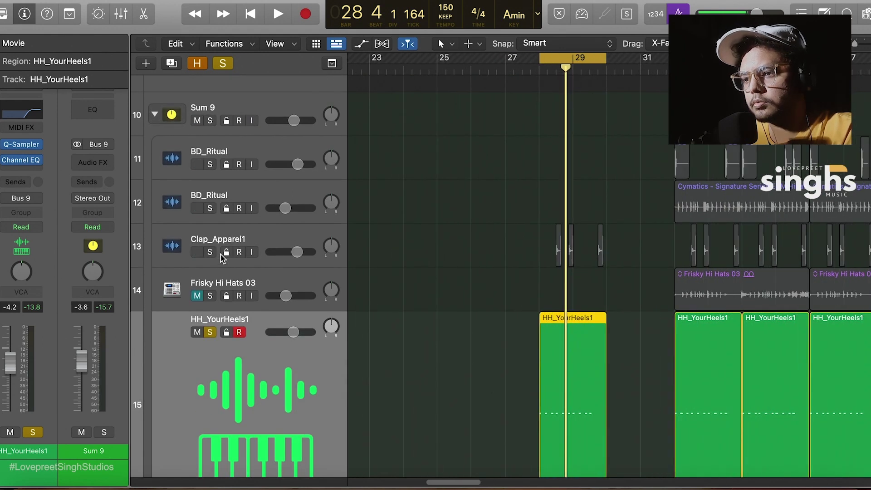
pyautogui.click(219, 239)
pyautogui.press('super+Right')
pyautogui.press('super+Right')
pyautogui.press('super+Right')
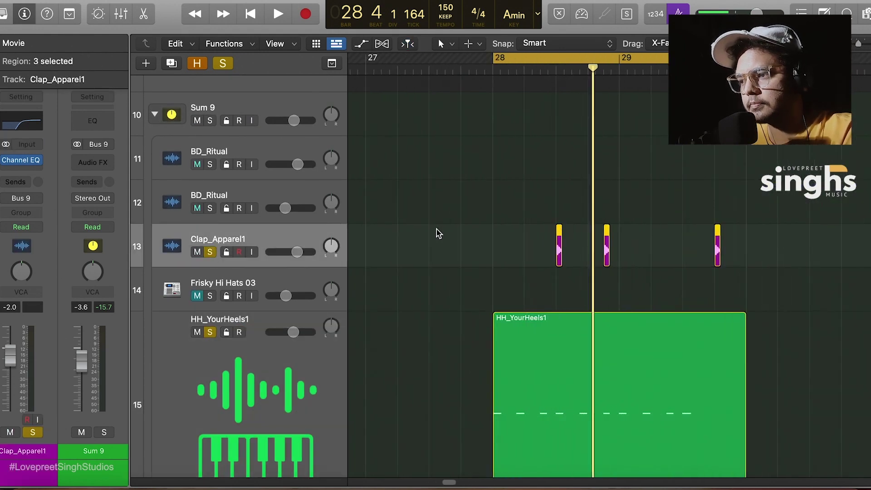
pyautogui.scroll(-5, 495, 289)
pyautogui.press('space')
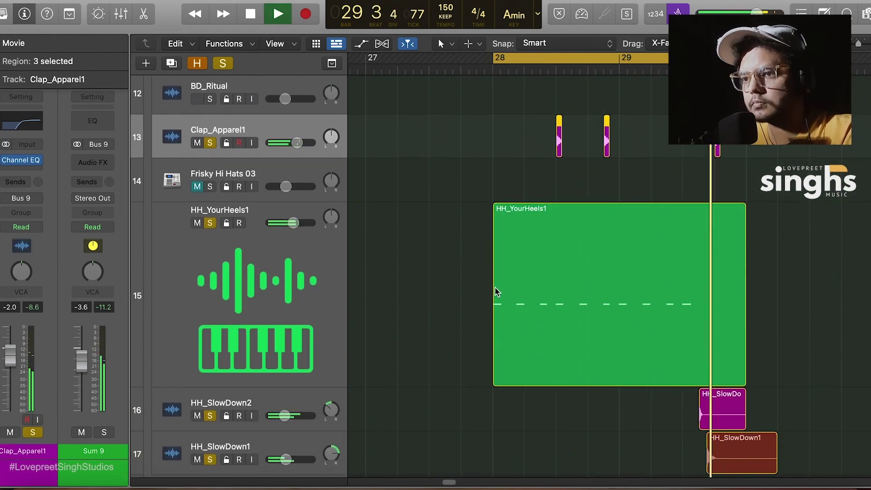
# Step: Stop the drum playback, turn off soloing and cycling, and show the overall arrangement with compact tracks
pyautogui.scroll(6, 497, 291)
pyautogui.press('super+Left')
pyautogui.press('super+Left')
pyautogui.press('super+Left')
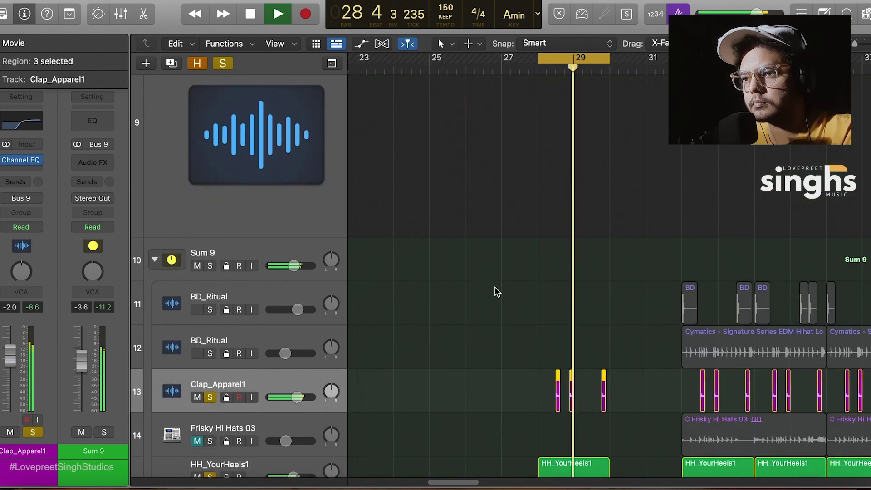
pyautogui.scroll(5, 497, 292)
pyautogui.scroll(-10, 497, 291)
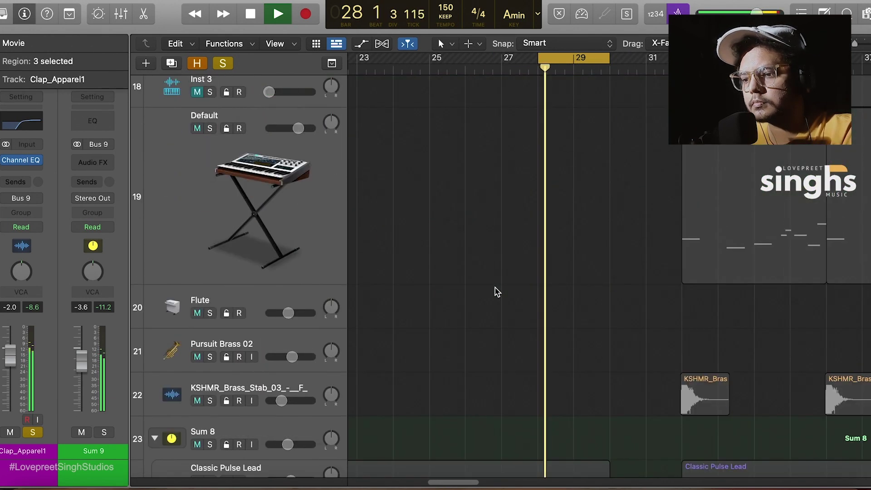
pyautogui.scroll(-5, 498, 291)
pyautogui.press('space')
pyautogui.scroll(3, 496, 292)
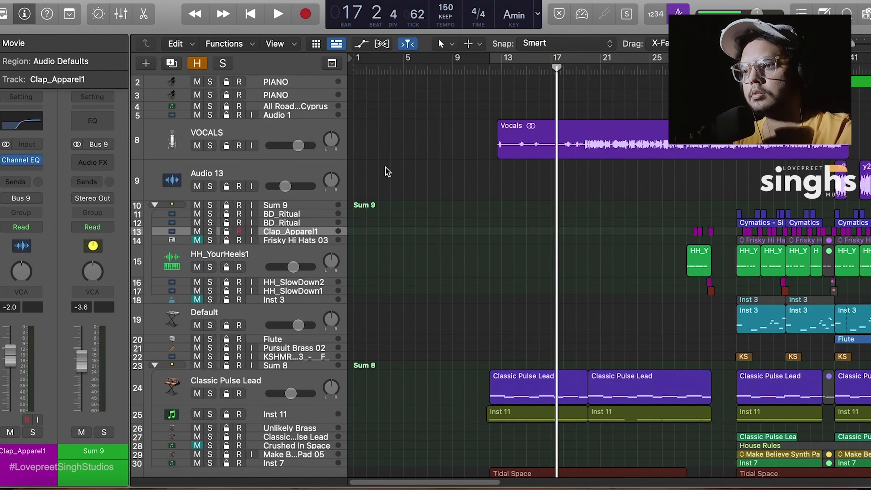
# Step: Play the arrangement from the start of the first Classic Pulse Lead region and review the tracks down to Audio 22
pyautogui.click(489, 69)
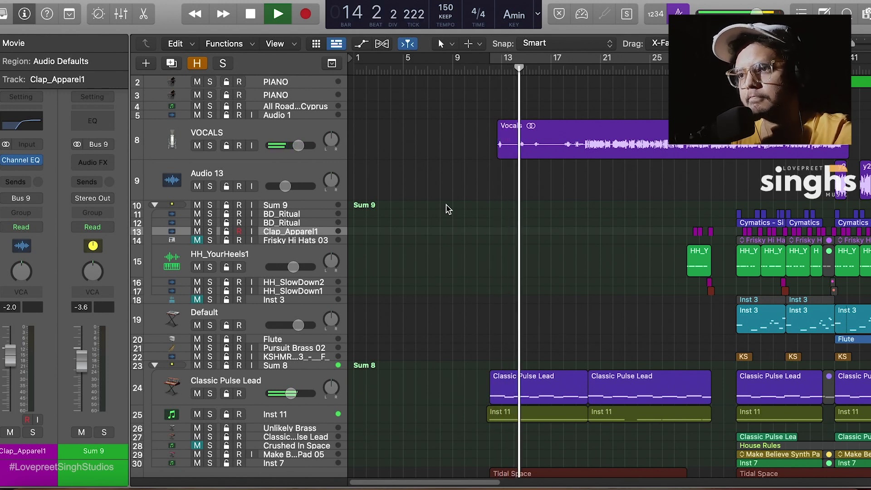
pyautogui.scroll(-2, 448, 209)
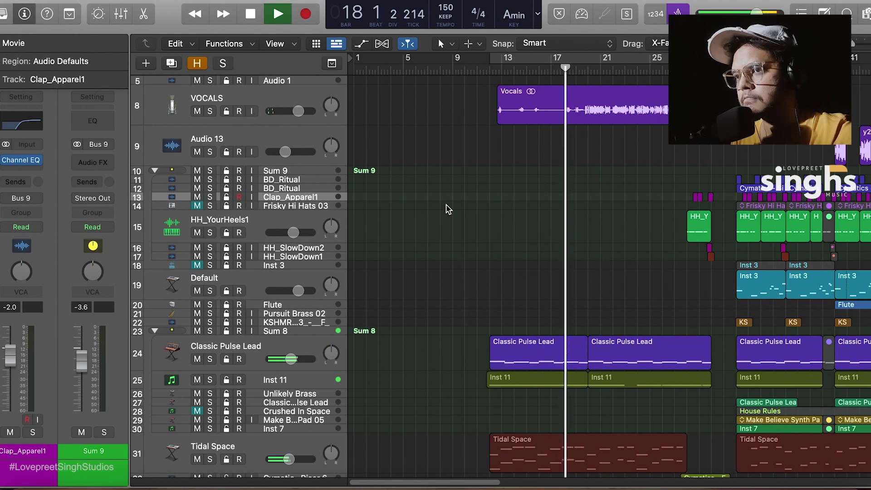
pyautogui.scroll(-10, 448, 209)
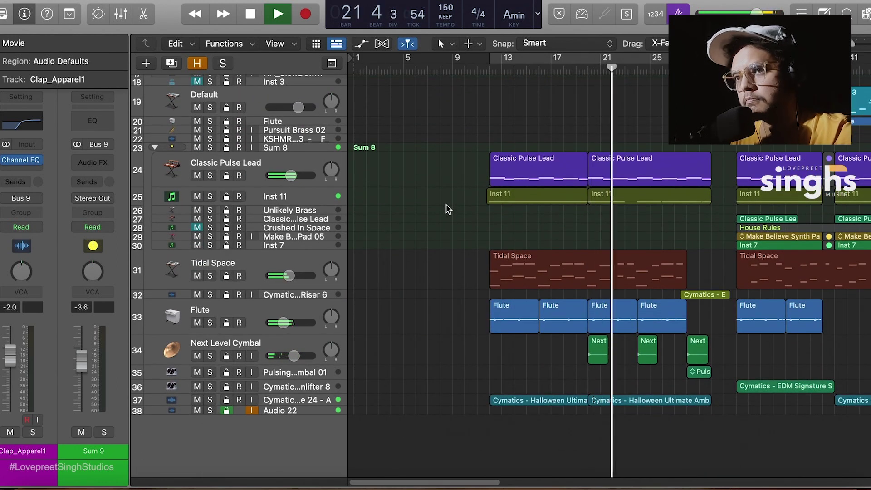
pyautogui.scroll(12, 448, 209)
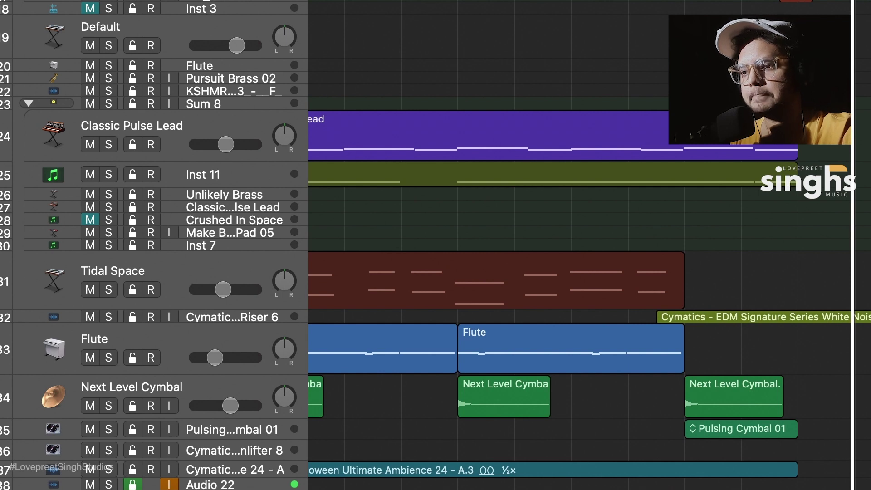
# Step: Cycle the section starting at bar 28 and play it, soloing the Cymatics White Noise Riser 6 track
pyautogui.moveTo(684, 63); pyautogui.dragTo(609, 67)
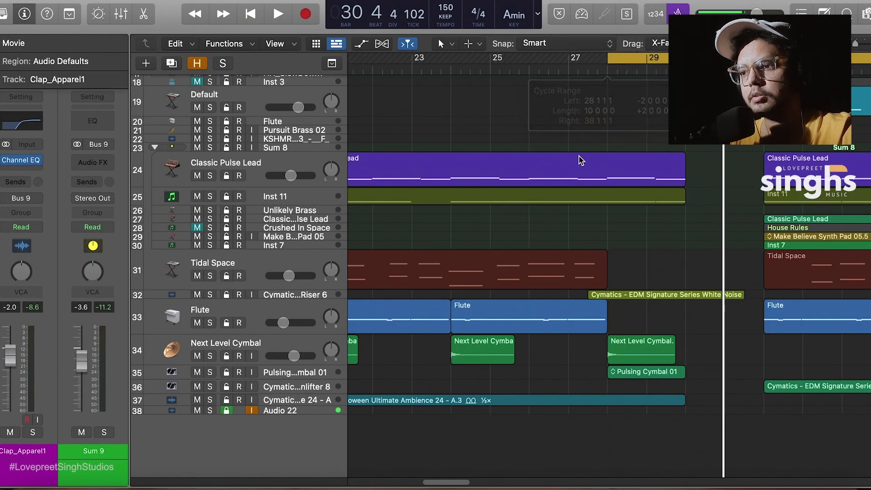
pyautogui.press('space')
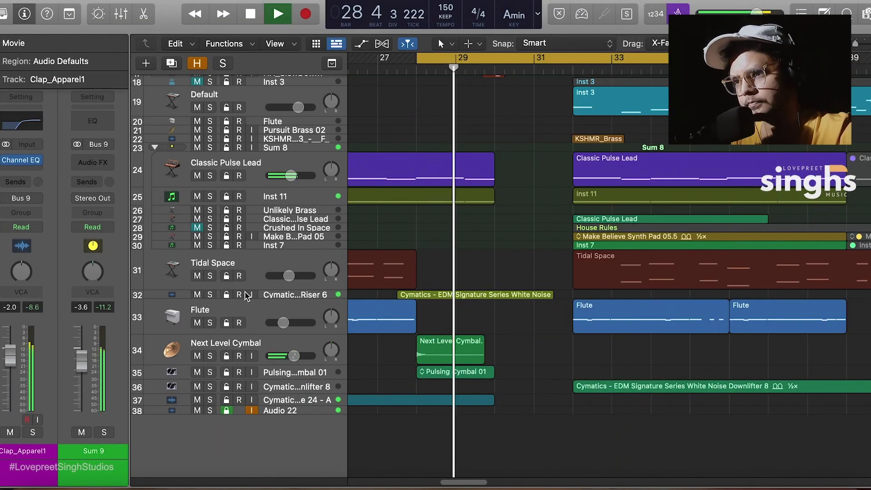
pyautogui.click(211, 295)
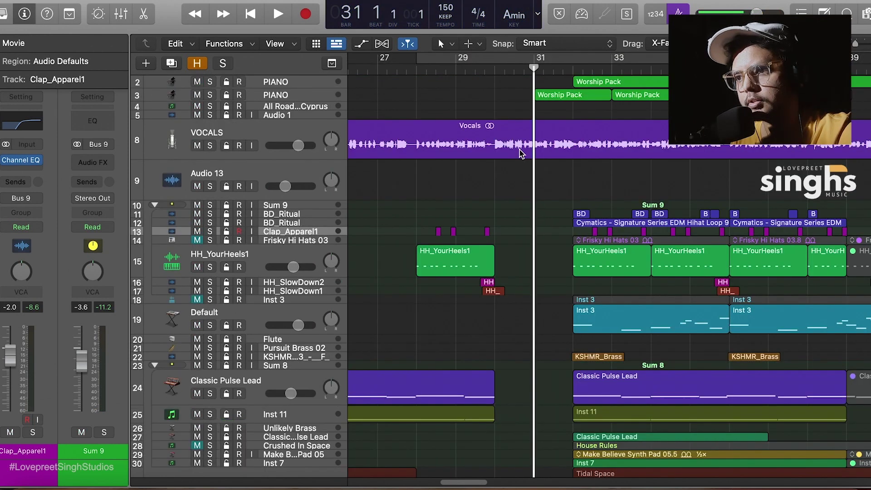
# Step: Play the full mix without cycling from bar 31 into the section starting at bar 32, and review its tracks
pyautogui.press('space')
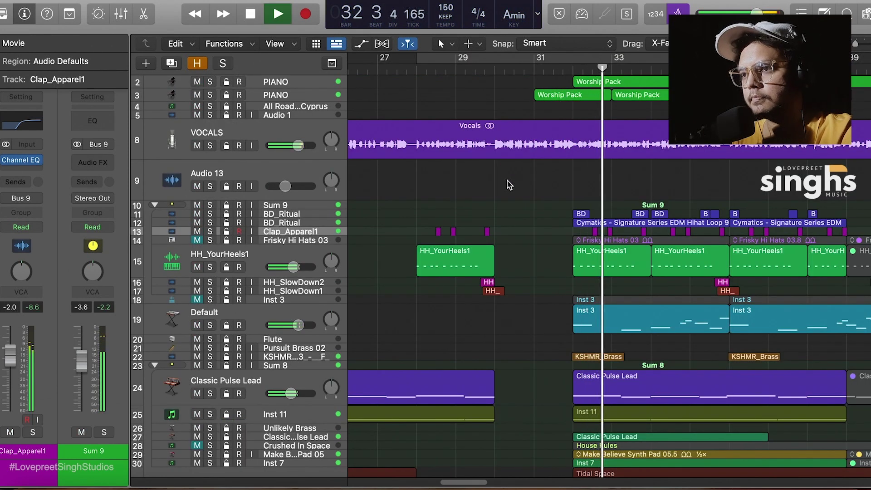
pyautogui.hscroll(3, 508, 184)
pyautogui.hscroll(1, 508, 183)
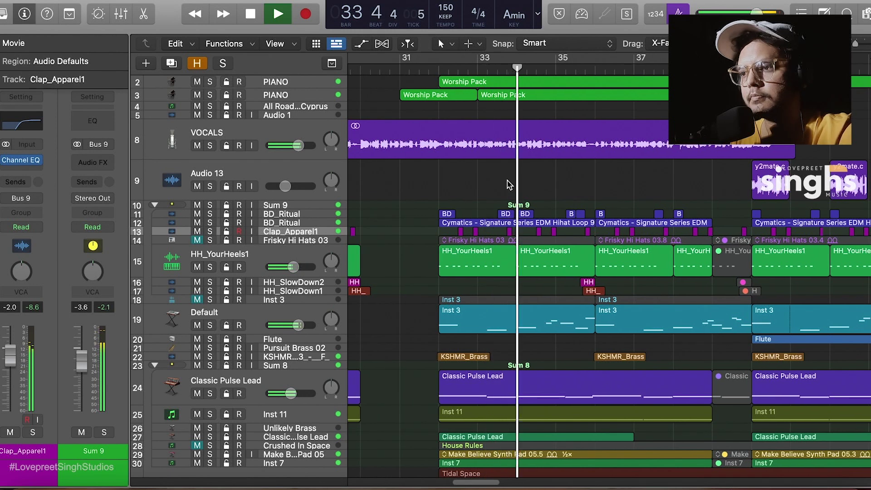
pyautogui.scroll(-2, 508, 184)
pyautogui.scroll(-3, 508, 184)
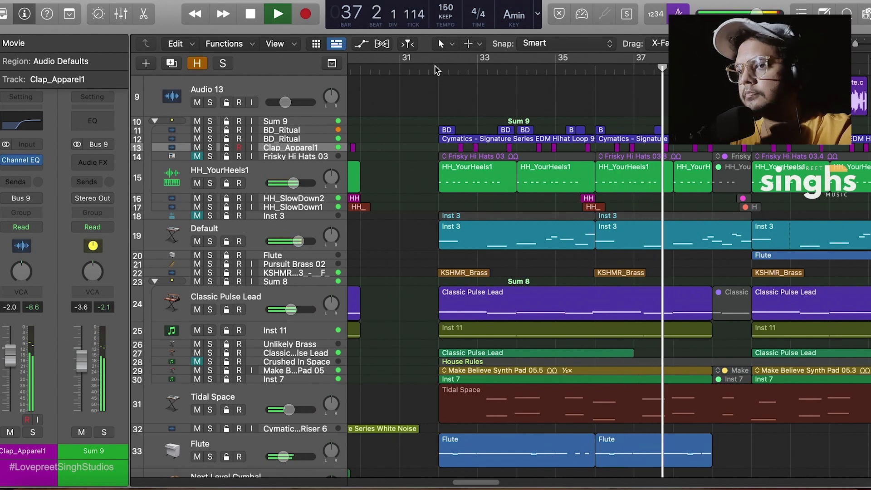
# Step: Cycle the section starting at bar 32 and play the first BD_Ritual kick track in solo with taller tracks
pyautogui.click(448, 65)
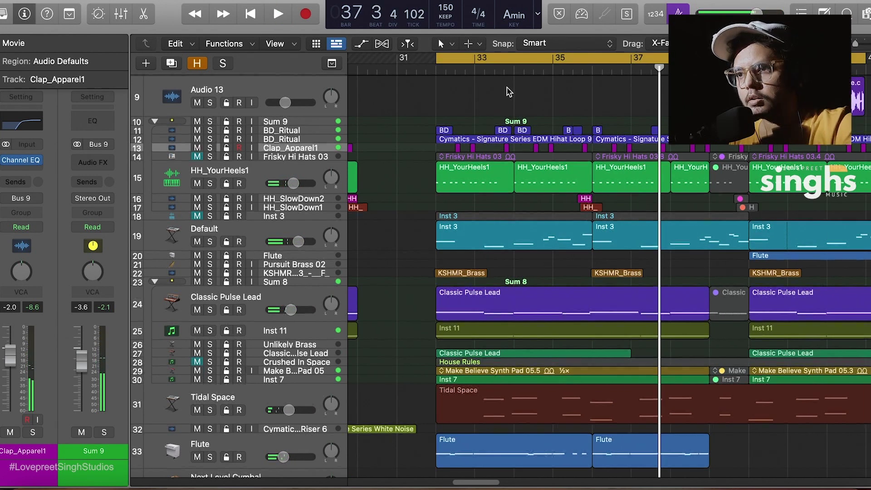
pyautogui.scroll(3, 334, 172)
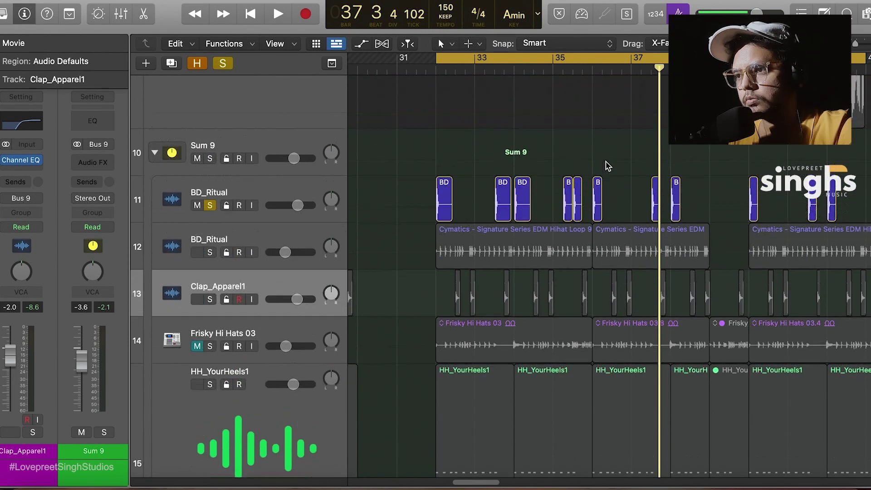
pyautogui.scroll(5, 607, 166)
pyautogui.hscroll(-8, 607, 166)
pyautogui.press('space')
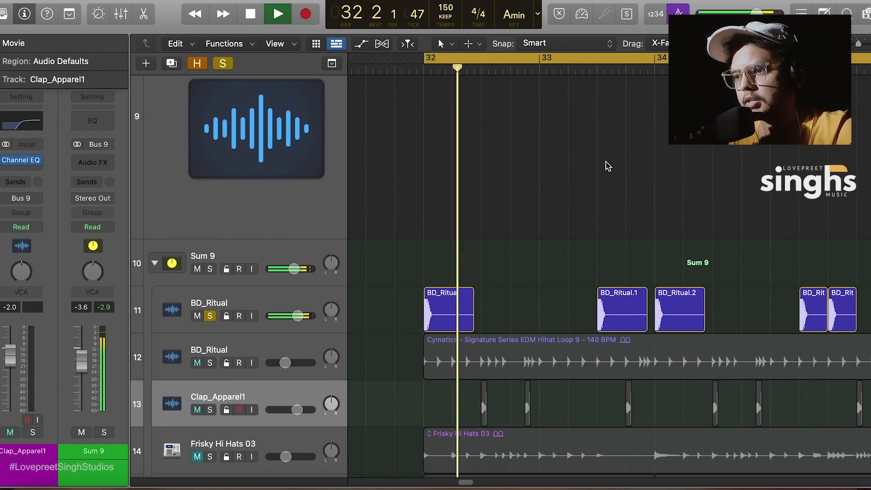
pyautogui.scroll(-5, 612, 166)
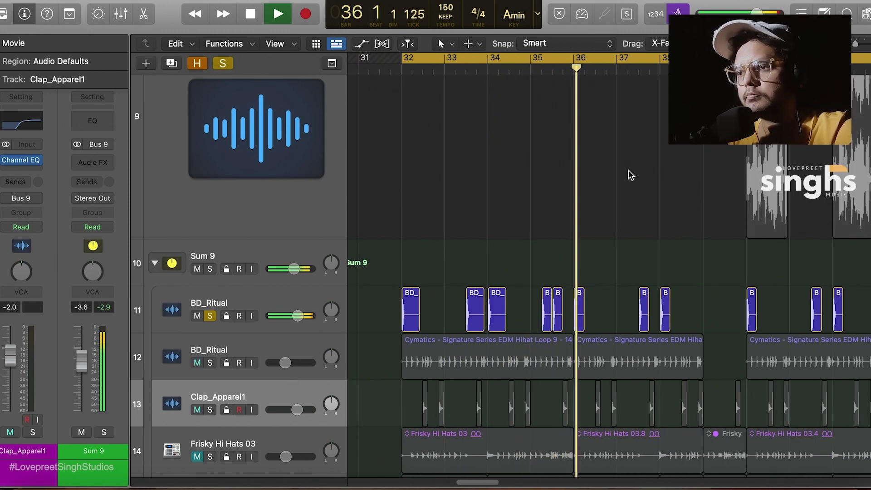
pyautogui.scroll(-3, 210, 340)
pyautogui.press('space')
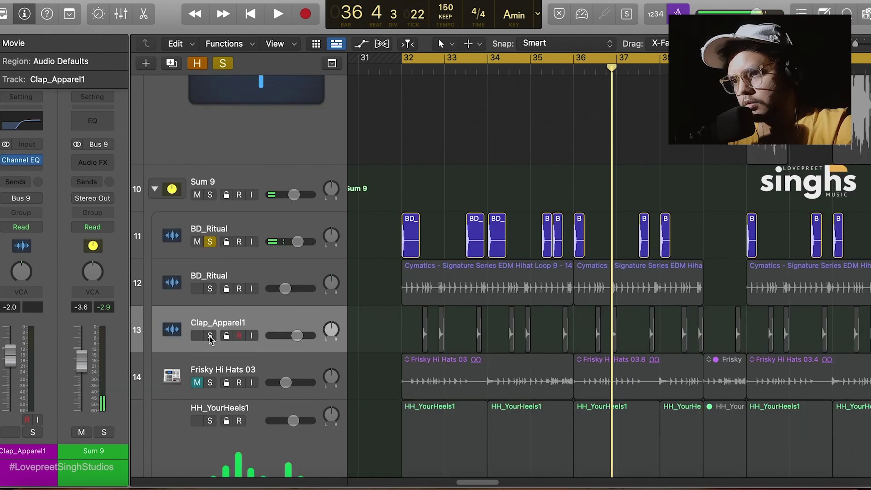
# Step: Add HH_YourHeels1, HH_SlowDown2 and HH_SlowDown1 to the solo and play the hi-hats from bar 32
pyautogui.click(210, 421)
pyautogui.scroll(-7, 429, 325)
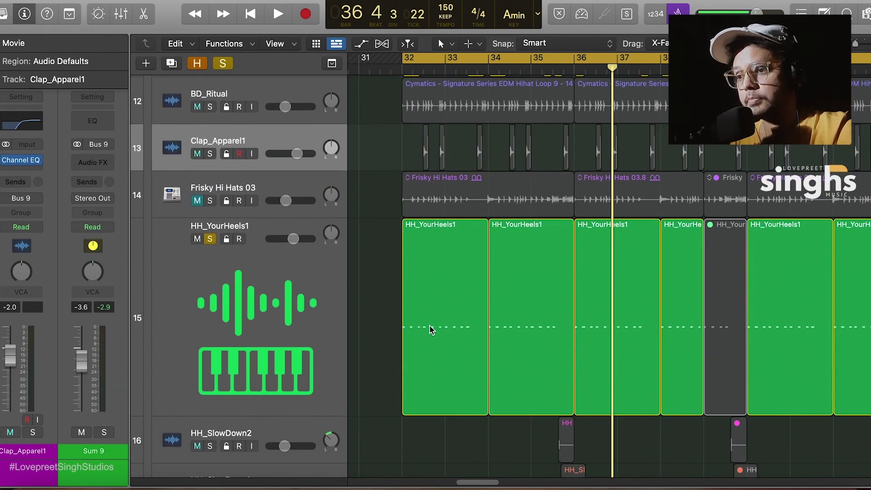
pyautogui.press('space')
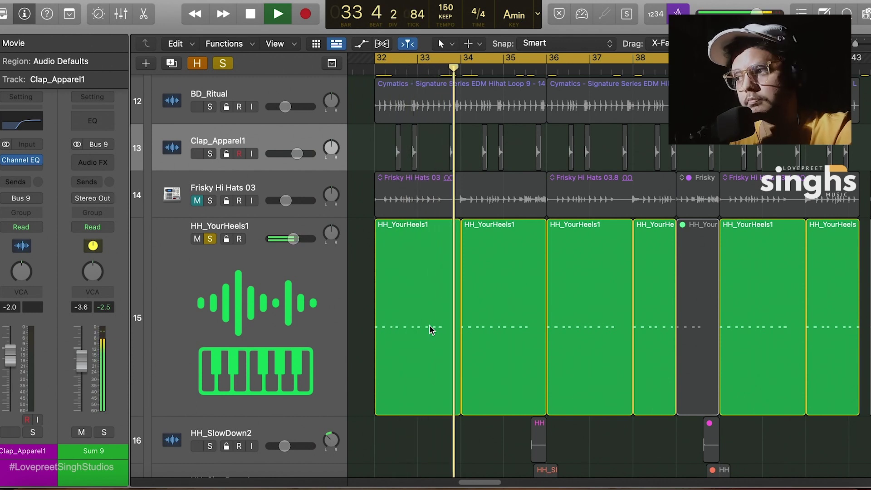
pyautogui.scroll(-2, 429, 324)
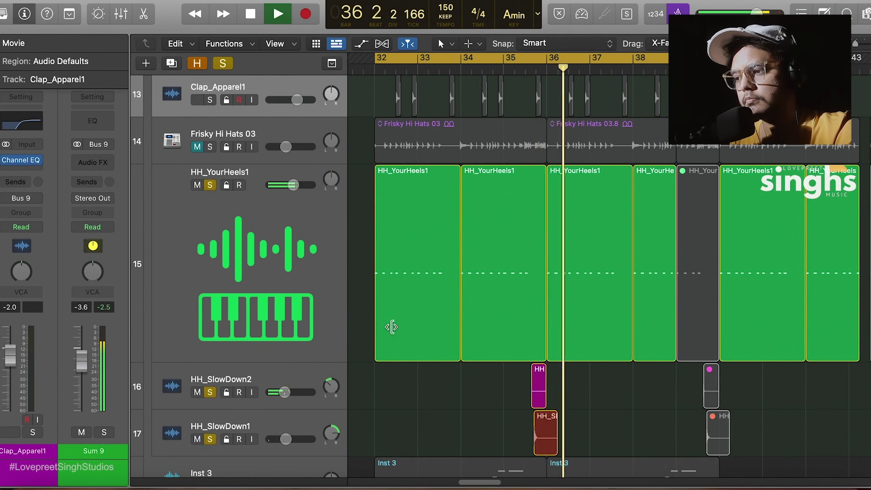
pyautogui.scroll(3, 270, 184)
# Step: Add Clap_Apparel1 to the solo and play it from bar 32 with the kick and hi-hats
pyautogui.press('space')
pyautogui.press('space')
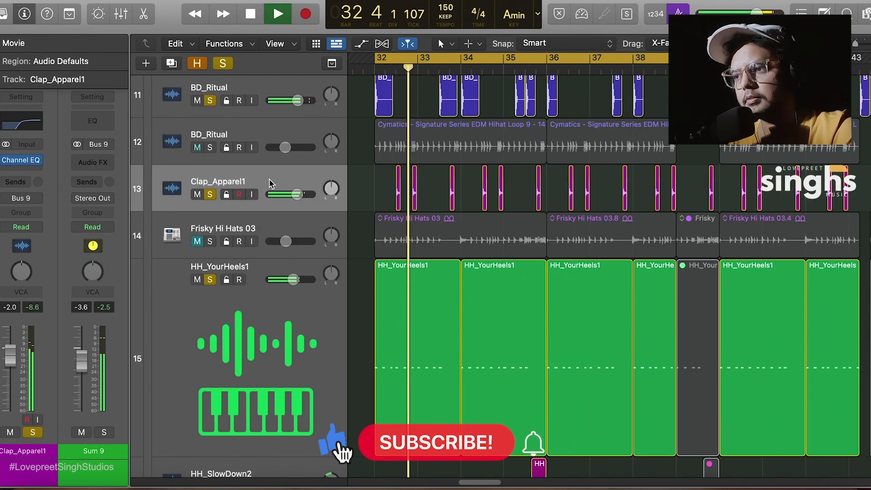
pyautogui.press('space')
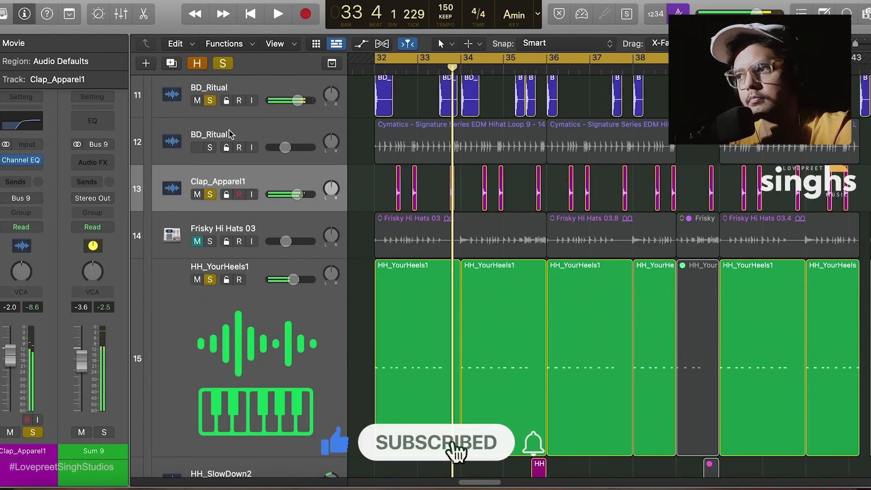
# Step: Add the second BD_Ritual track with the Cymatics hi-hat loop to the solo and play all the drums together
pyautogui.click(214, 138)
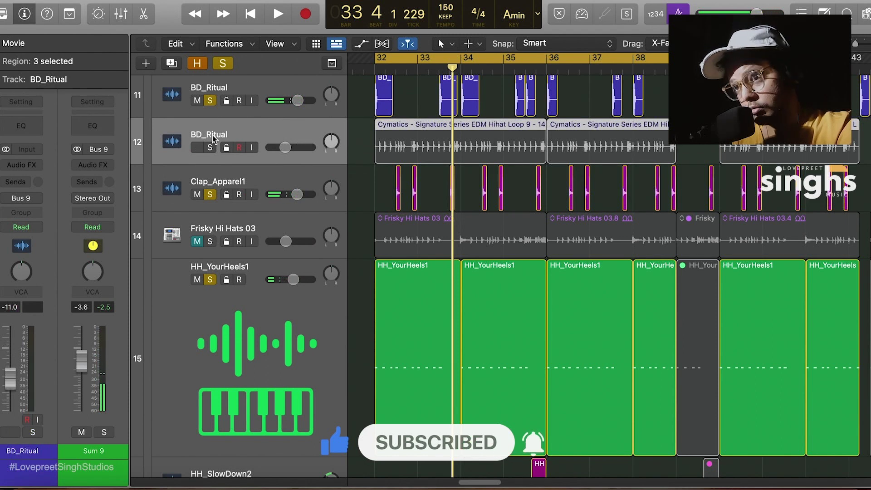
pyautogui.press('space')
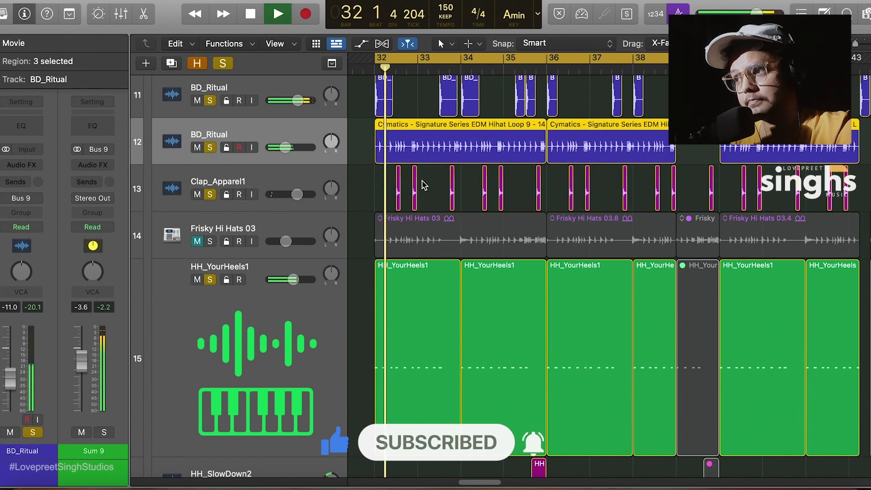
pyautogui.scroll(-3, 417, 172)
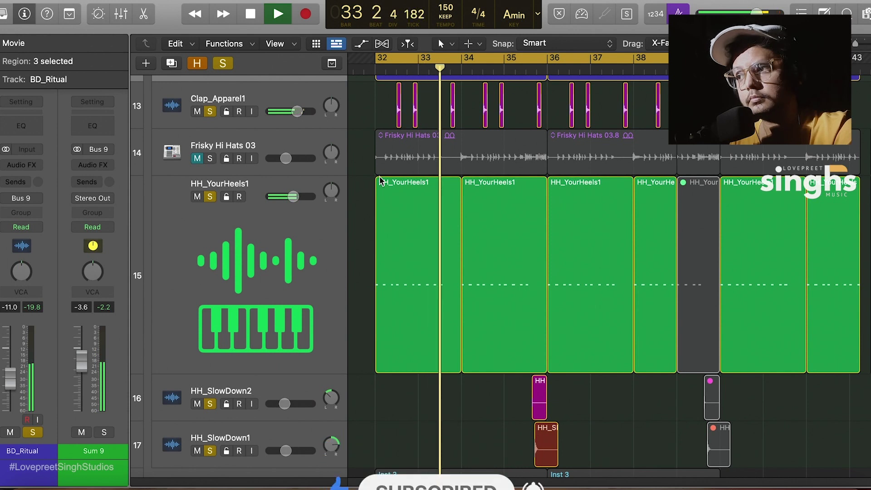
pyautogui.scroll(-5, 372, 216)
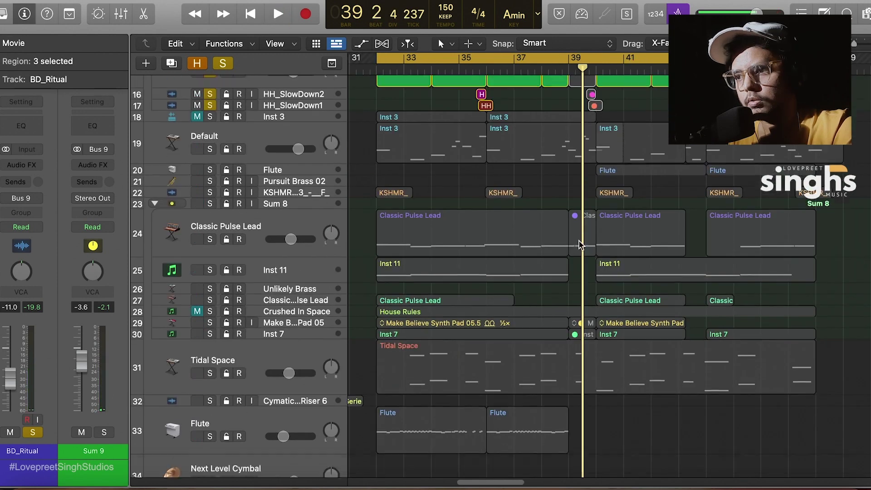
# Step: Add the Sum 8 stack, Tidal Space and Flute tracks to the solo and play them with the drums
pyautogui.scroll(-2, 431, 264)
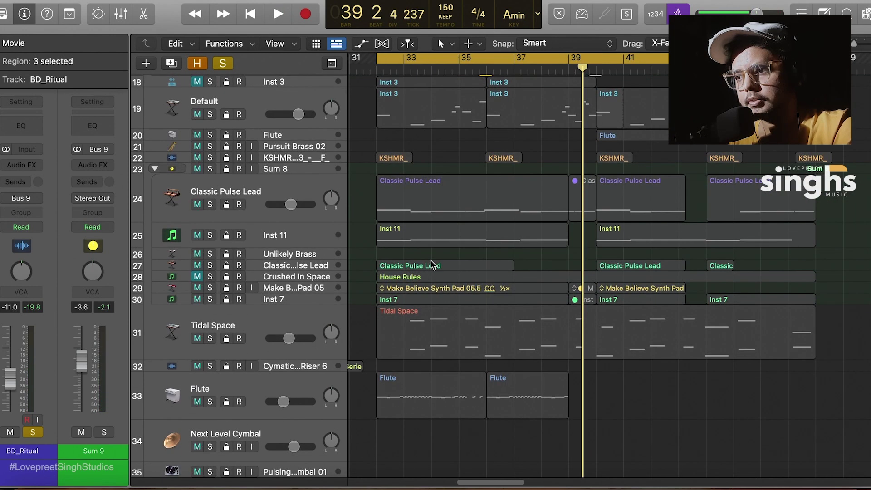
pyautogui.click(210, 169)
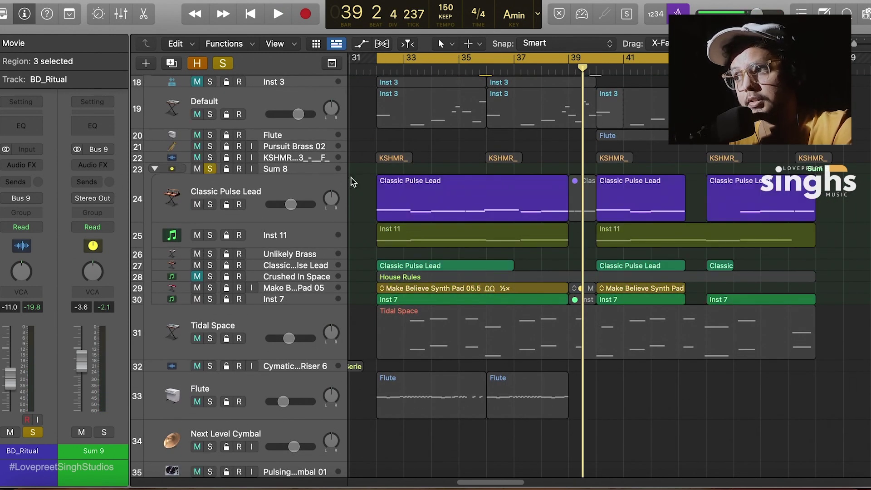
pyautogui.scroll(-2, 399, 213)
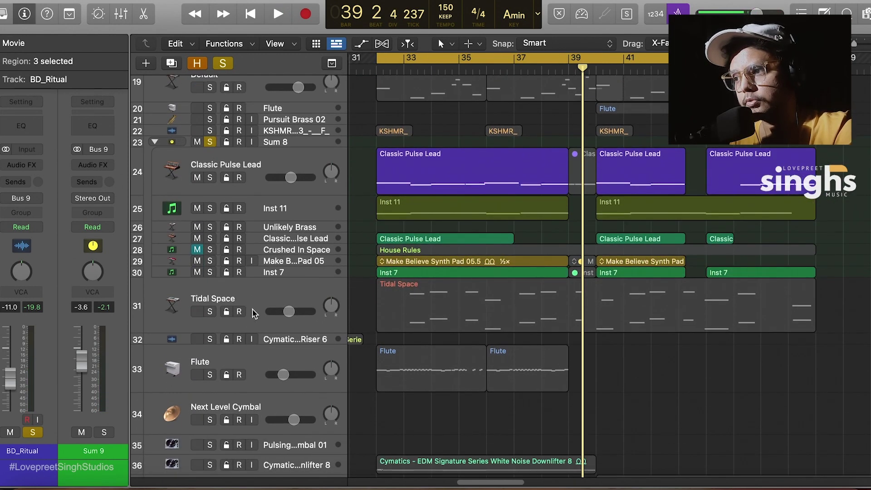
pyautogui.click(210, 311)
pyautogui.scroll(-2, 325, 352)
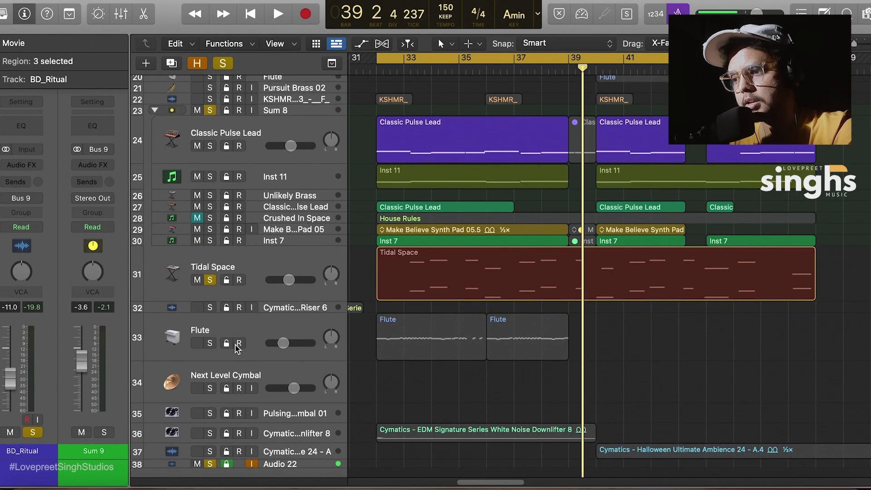
pyautogui.click(210, 345)
pyautogui.scroll(-3, 305, 349)
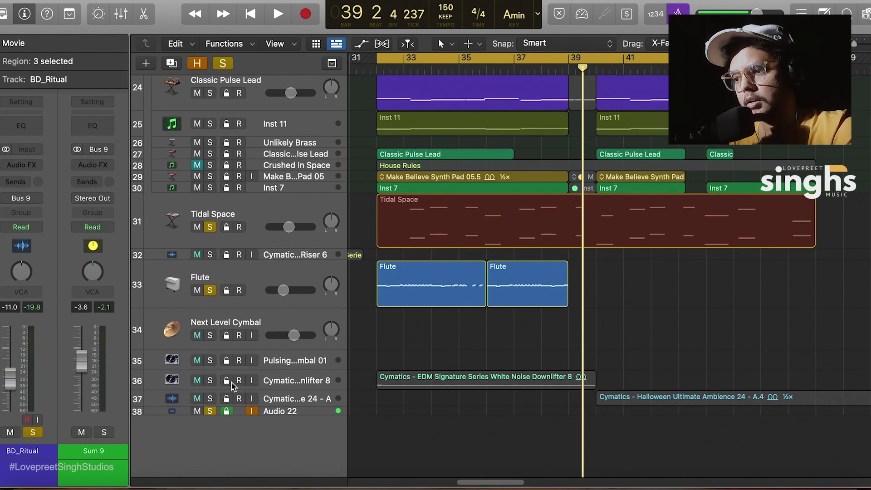
pyautogui.hotkey('shift', 'space')
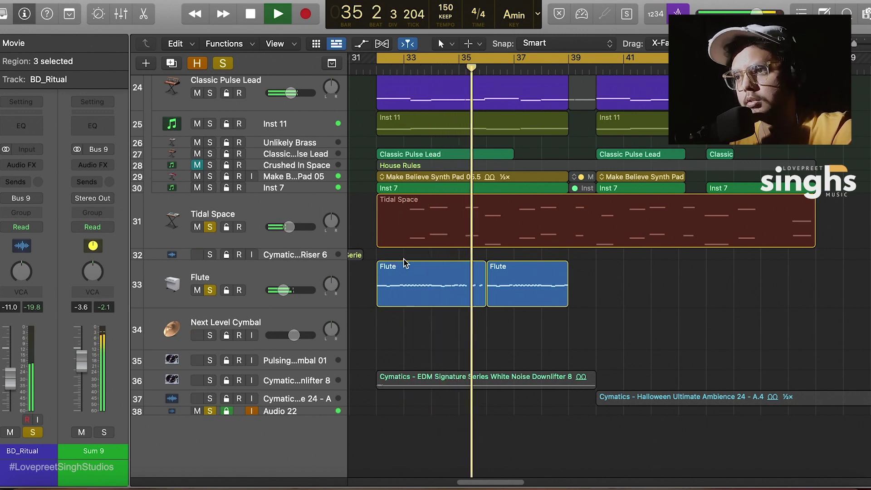
# Step: Solo the Cymatics White Noise Downlifter 8 track, make it taller, and play the mix from the cycle start
pyautogui.click(210, 381)
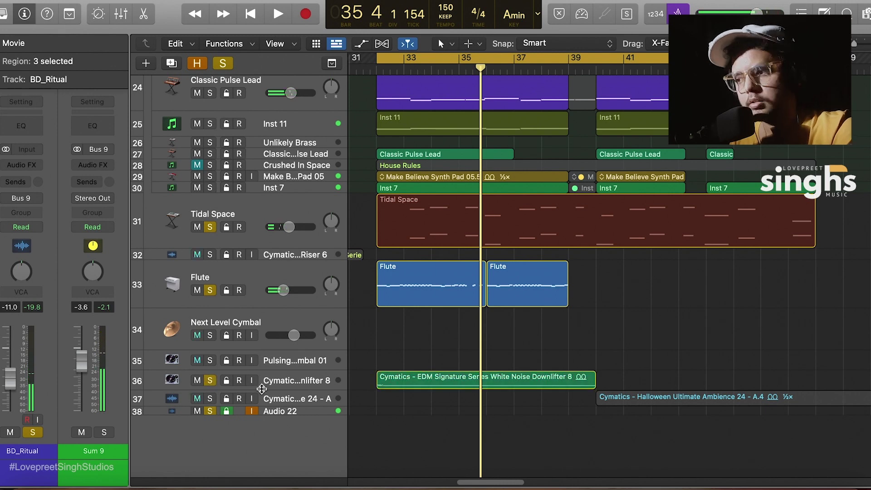
pyautogui.moveTo(262, 389); pyautogui.dragTo(263, 405)
pyautogui.press('super+Right')
pyautogui.press('super+Right')
pyautogui.hscroll(-10, 381, 404)
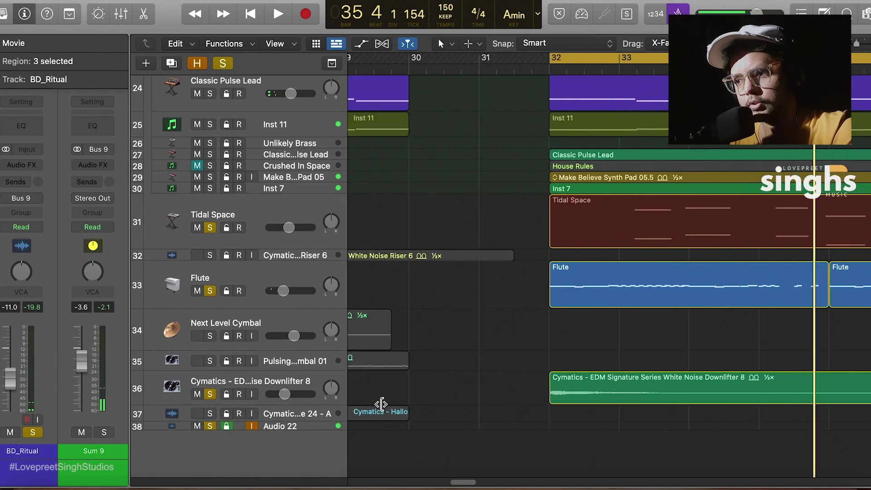
pyautogui.press('space')
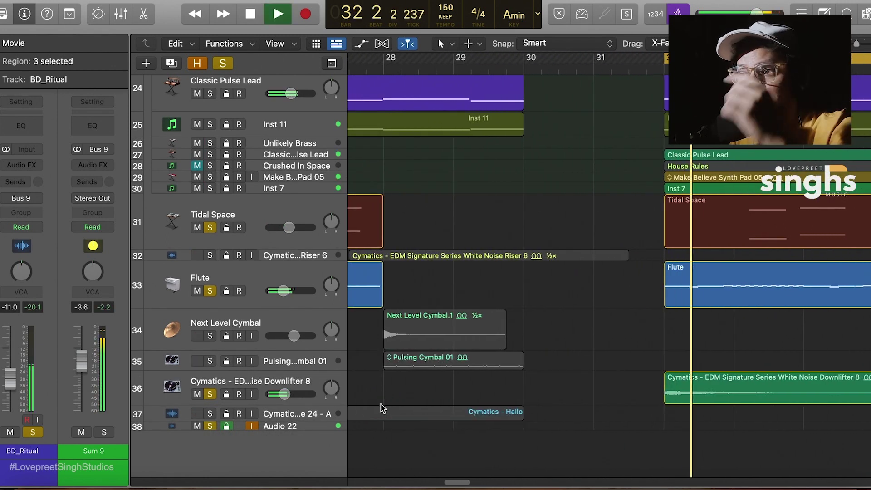
# Step: Review the soloed drum, synth and flute tracks during playback with a wider timeline, and stop the playback
pyautogui.press('super+Left')
pyautogui.press('super+Left')
pyautogui.scroll(2, 426, 366)
pyautogui.scroll(4, 427, 365)
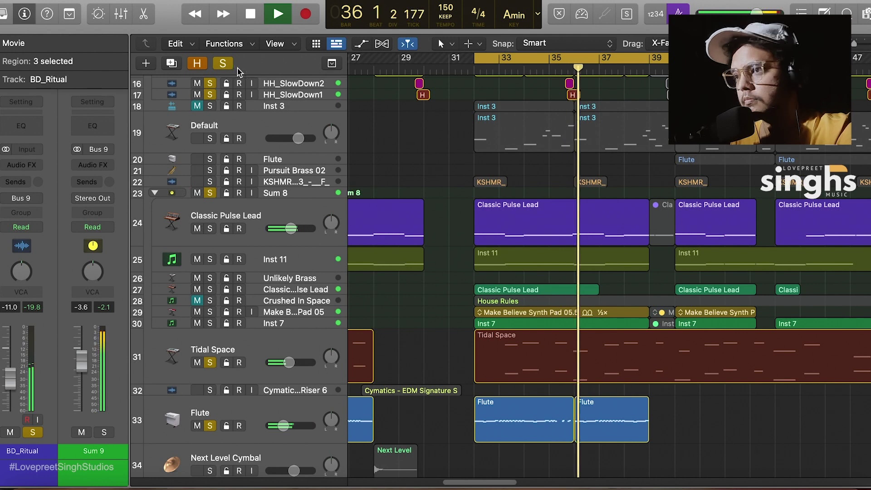
pyautogui.press('space')
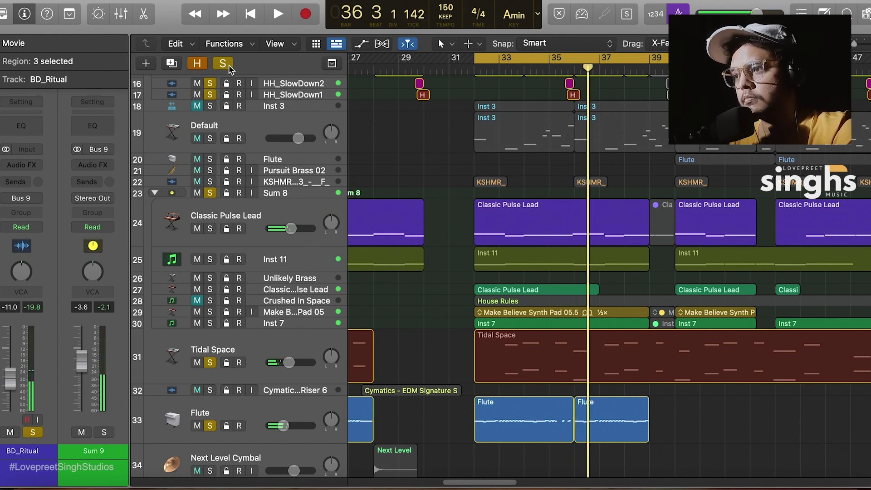
# Step: Replace the current solos with the KSHMR_Brass_Stab_03 track, make it taller, and play it alone and with the Sum 9 drums
pyautogui.click(229, 67)
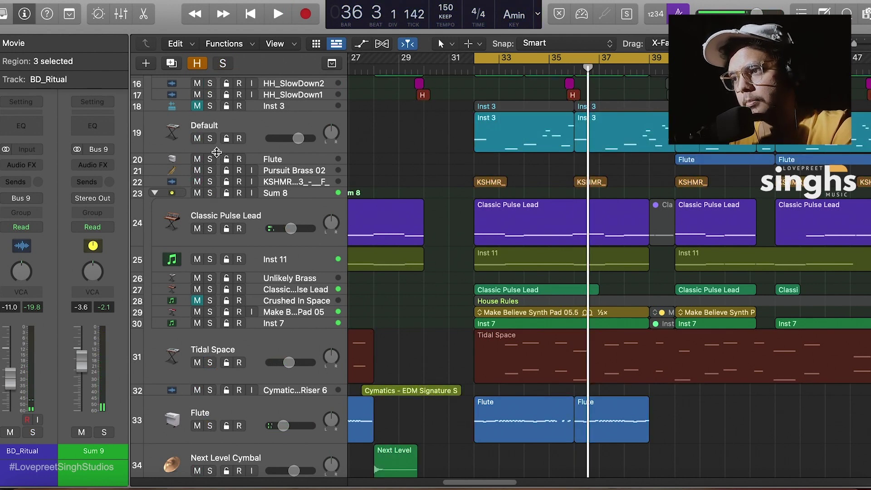
pyautogui.click(210, 182)
pyautogui.scroll(2, 259, 218)
pyautogui.moveTo(259, 256); pyautogui.dragTo(407, 276)
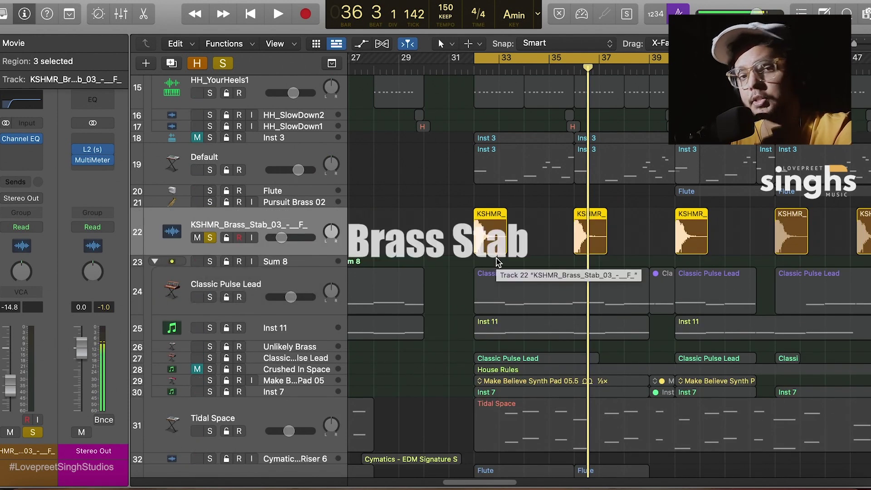
pyautogui.press('space')
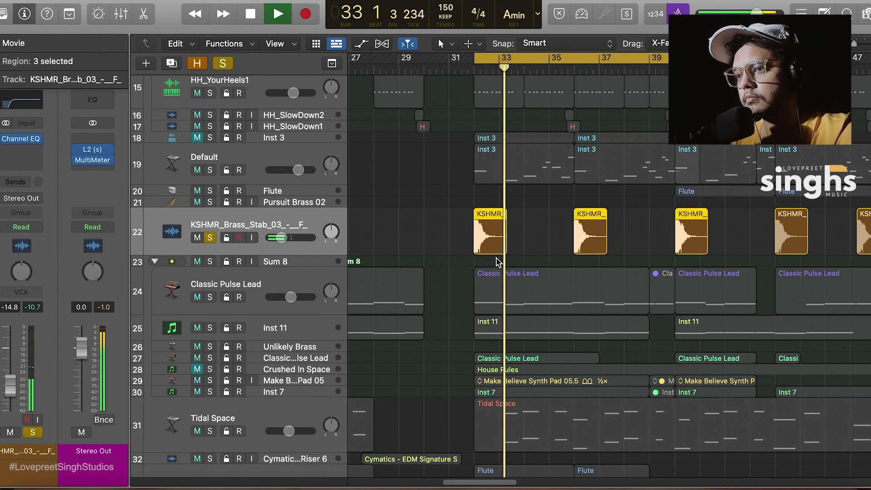
pyautogui.scroll(5, 454, 243)
pyautogui.click(210, 131)
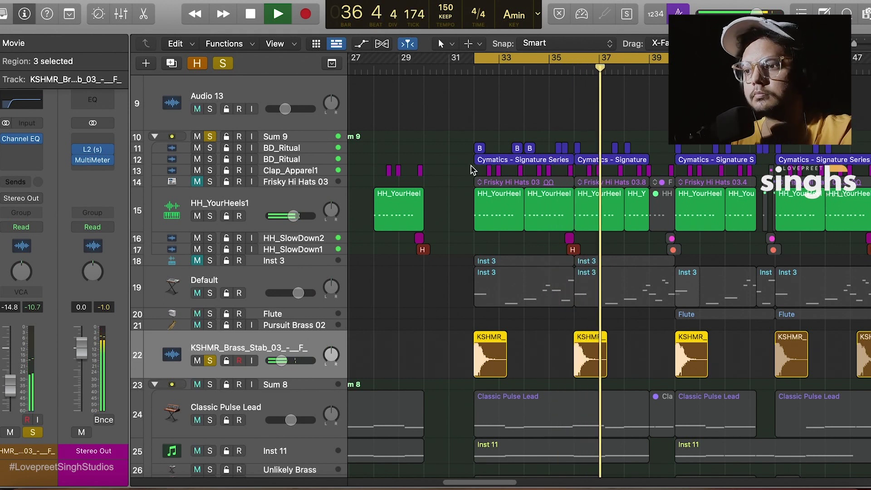
# Step: Solo the Default track, inspect its Alchemy instrument with the 808 YourHeels source and the 808 sample files, and close both views
pyautogui.scroll(-5, 459, 194)
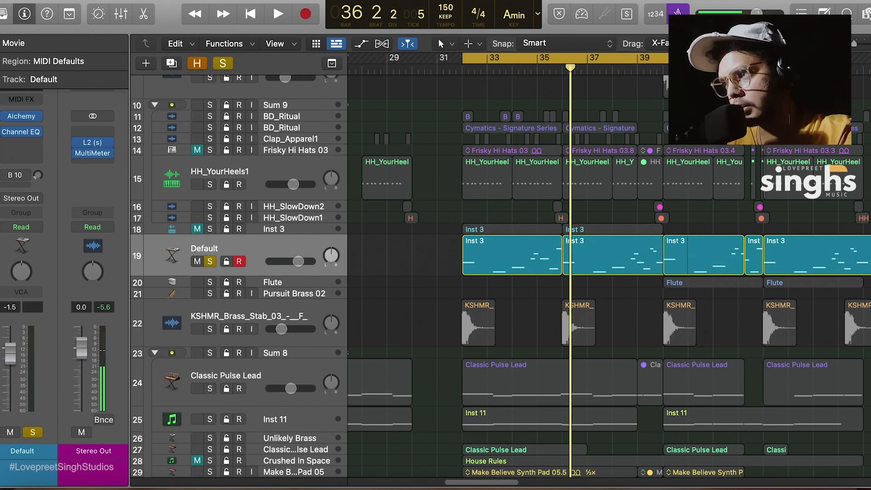
pyautogui.press('f')
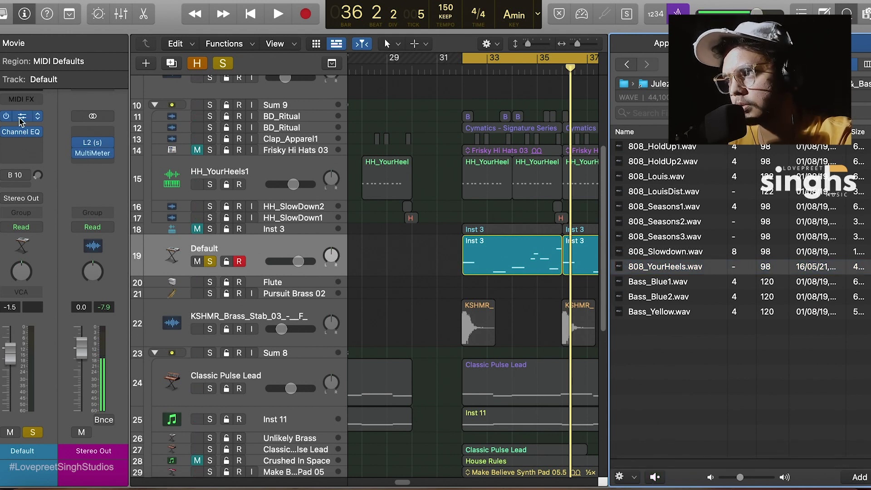
pyautogui.press('v')
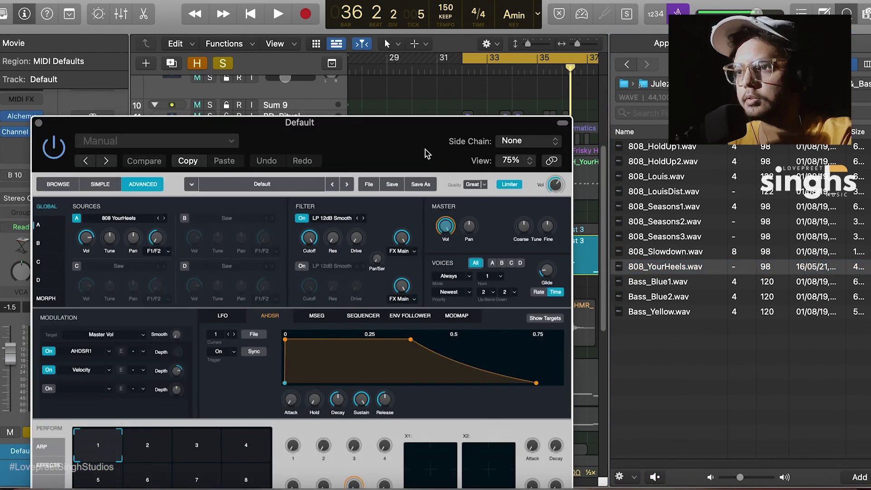
pyautogui.moveTo(426, 153); pyautogui.dragTo(422, 34)
pyautogui.click(561, 6)
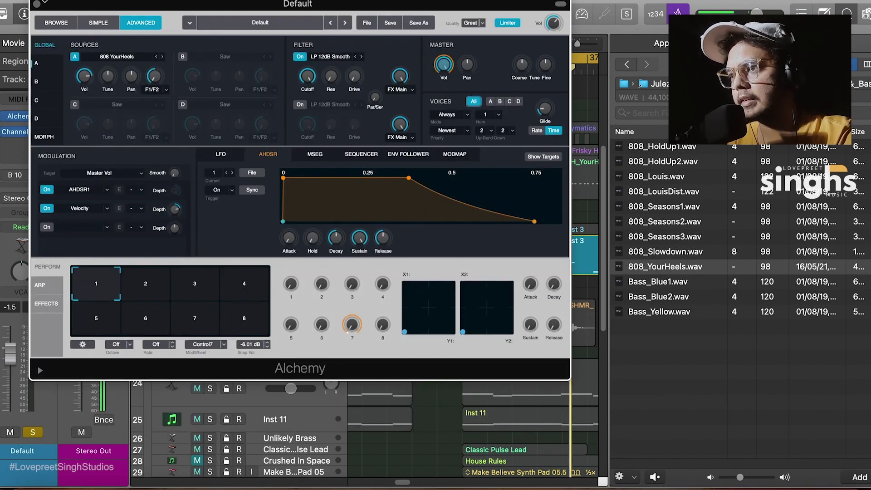
pyautogui.click(36, 4)
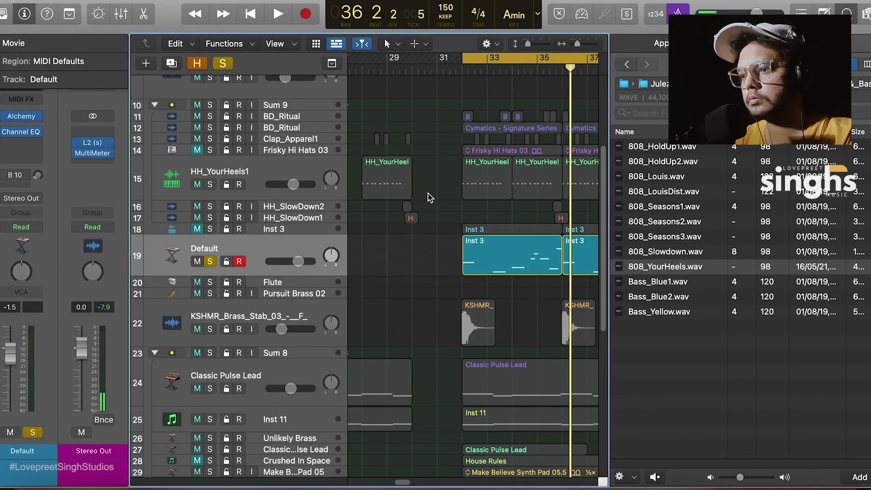
pyautogui.click(847, 14)
# Step: Play the soloed Default track while reviewing the notes of its first two Inst 3 regions in the Piano Roll, and close the editor
pyautogui.doubleClick(530, 241)
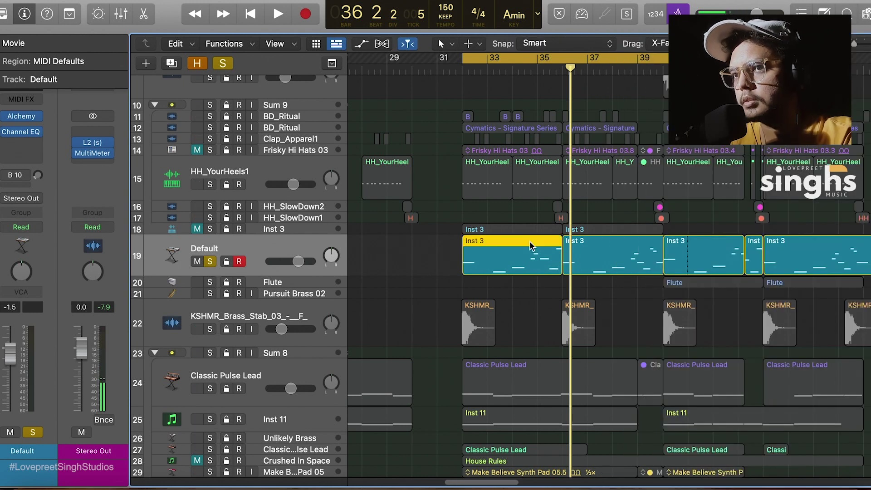
pyautogui.press('space')
pyautogui.scroll(-3, 457, 321)
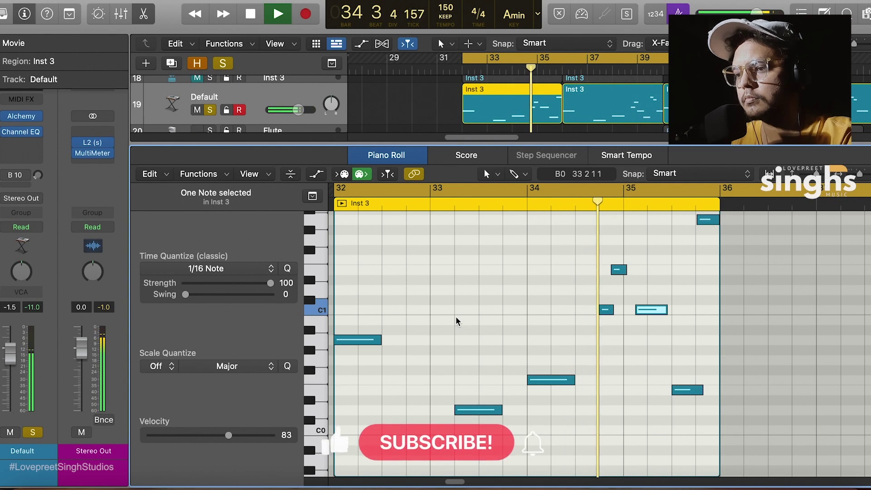
pyautogui.click(451, 321)
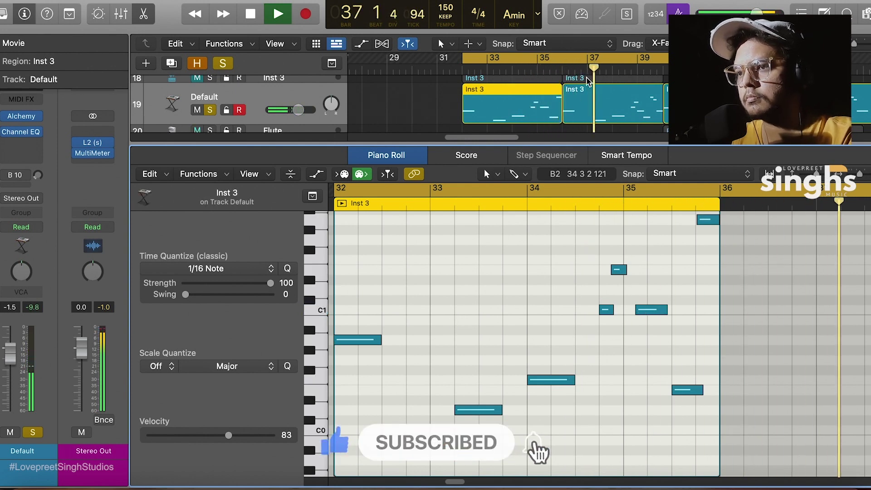
pyautogui.click(595, 100)
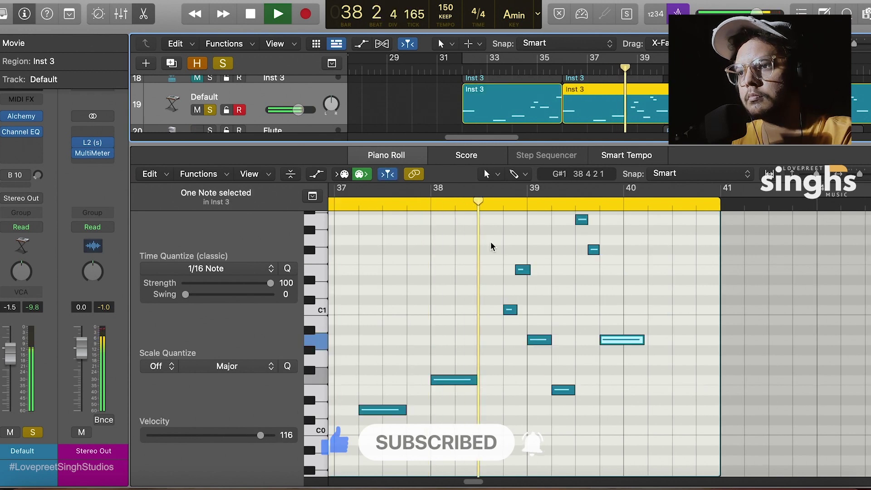
pyautogui.scroll(3, 475, 286)
pyautogui.scroll(1, 475, 285)
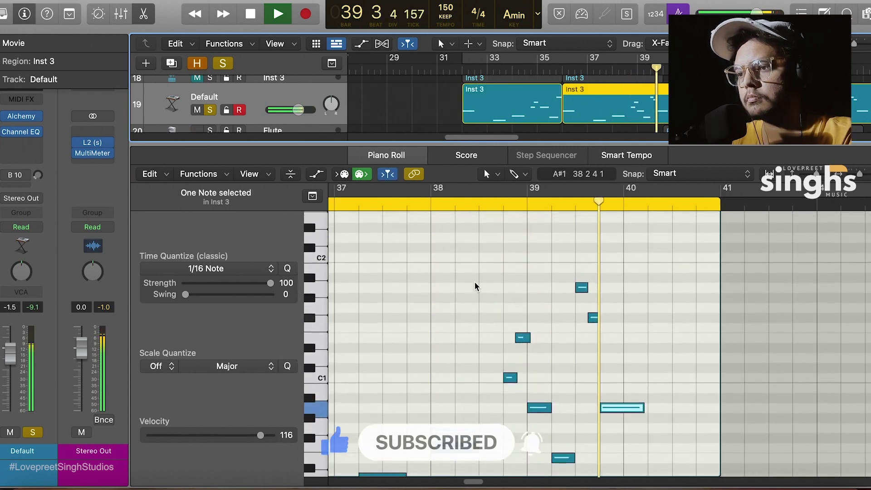
pyautogui.press('space')
pyautogui.press('p')
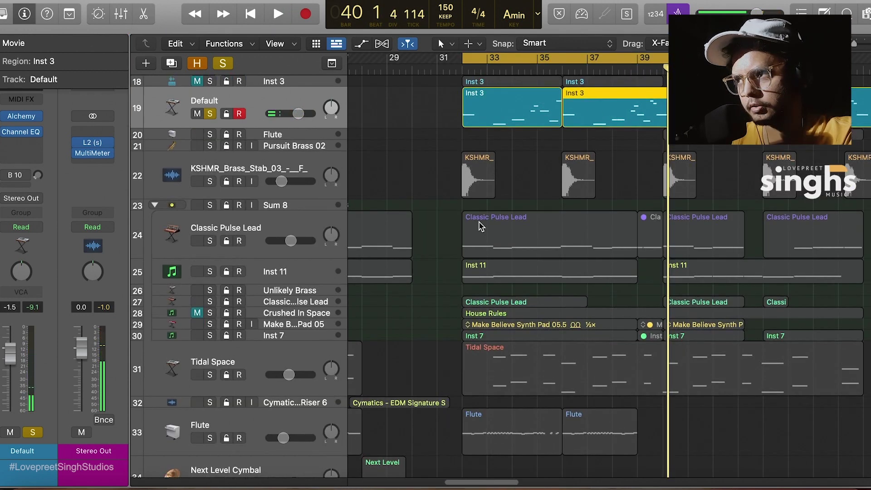
# Step: Add the Sum 9 drum stack to the solo and play it together with the Default 808 track
pyautogui.scroll(5, 417, 199)
pyautogui.scroll(2, 417, 200)
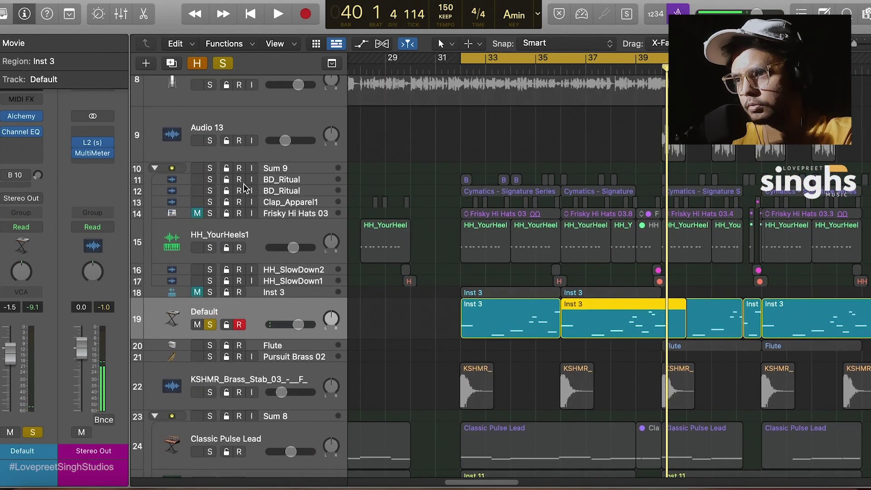
pyautogui.click(211, 170)
pyautogui.scroll(-4, 411, 200)
pyautogui.press('space')
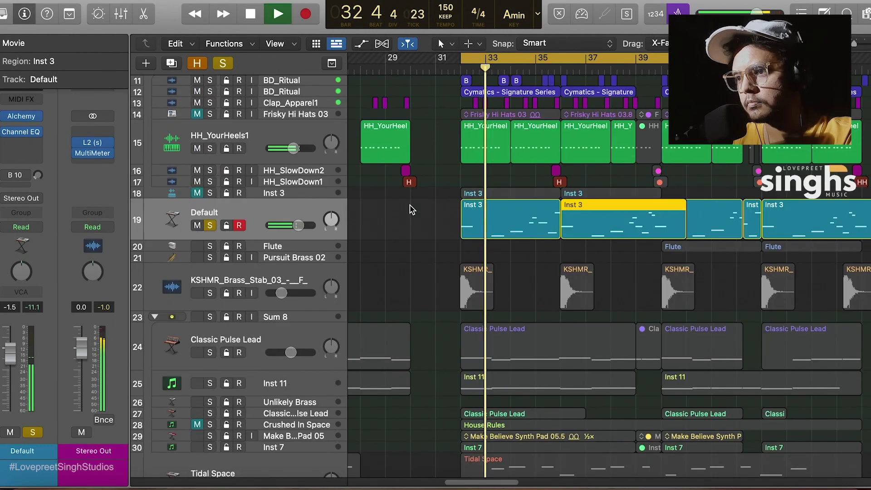
pyautogui.click(410, 205)
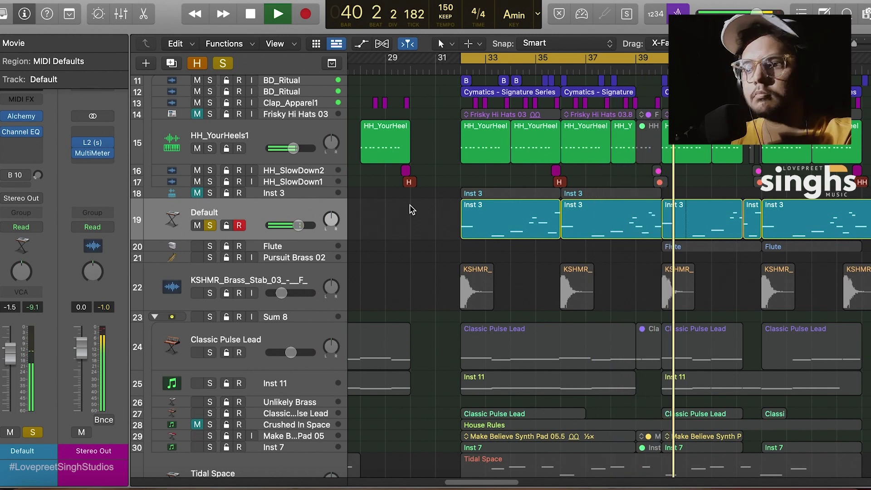
# Step: Clear all solos, set the cycle range from about bar 11 to bar 49, and play the full arrangement
pyautogui.scroll(5, 410, 209)
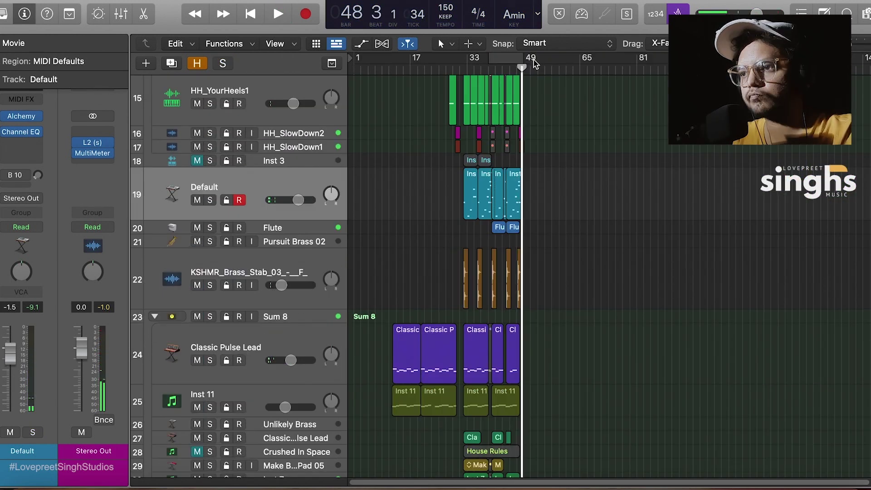
pyautogui.moveTo(531, 60); pyautogui.dragTo(380, 78)
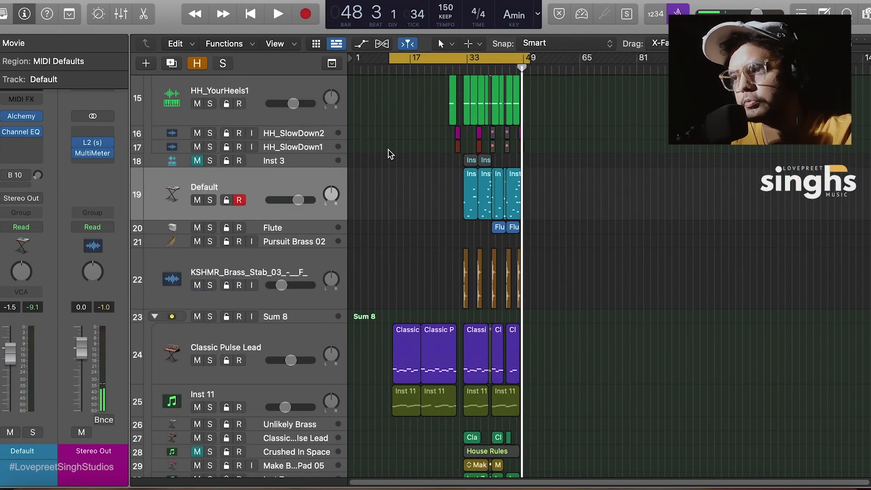
pyautogui.press('space')
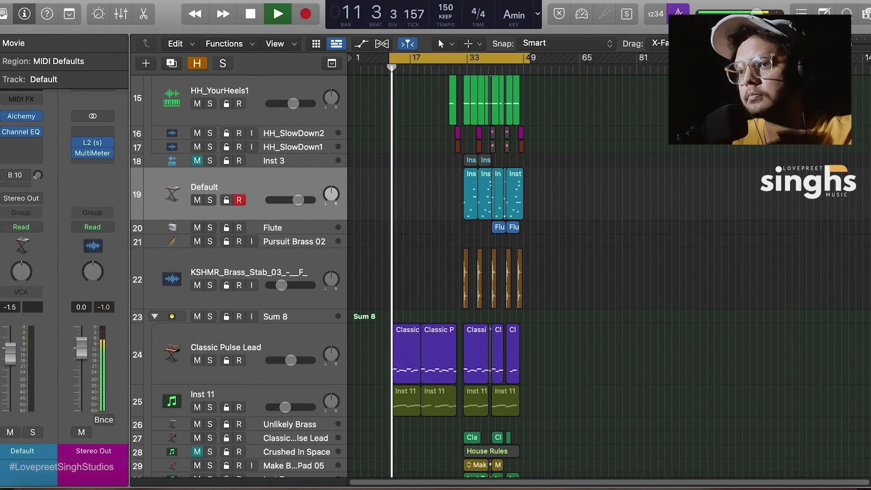
# Step: Reduce the vertical zoom to fit more tracks and unmute the VOCALS track during playback
pyautogui.press('super+Up')
pyautogui.press('super+Up')
pyautogui.scroll(10, 453, 141)
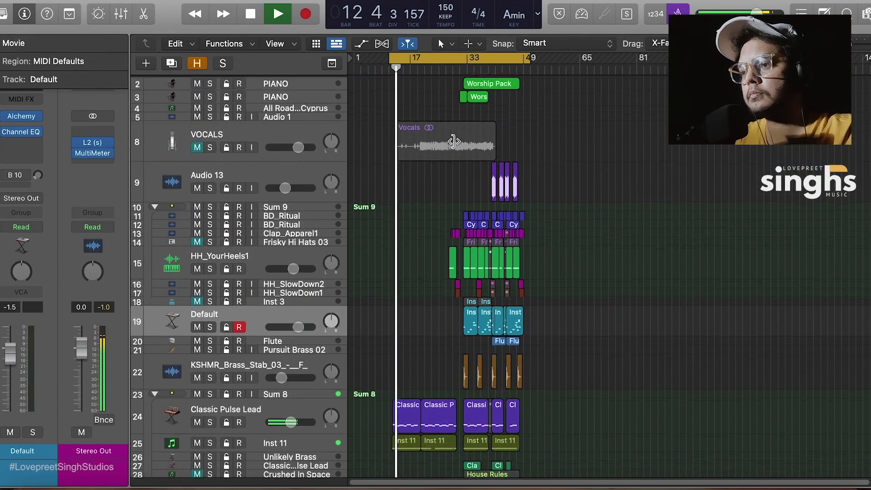
pyautogui.click(198, 146)
pyautogui.click(197, 145)
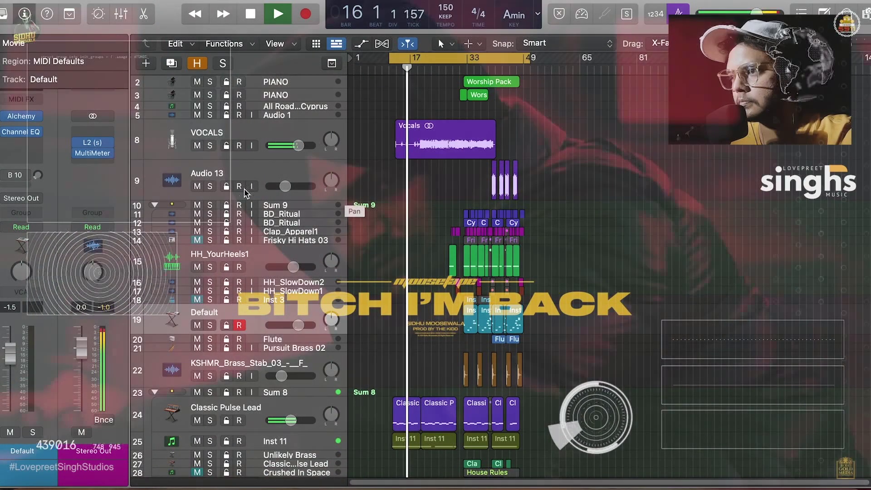
# Step: Shrink the Audio 13 track's height and turn off cycle mode while the full mix plays
pyautogui.moveTo(250, 199); pyautogui.dragTo(250, 155)
pyautogui.scroll(-10, 360, 218)
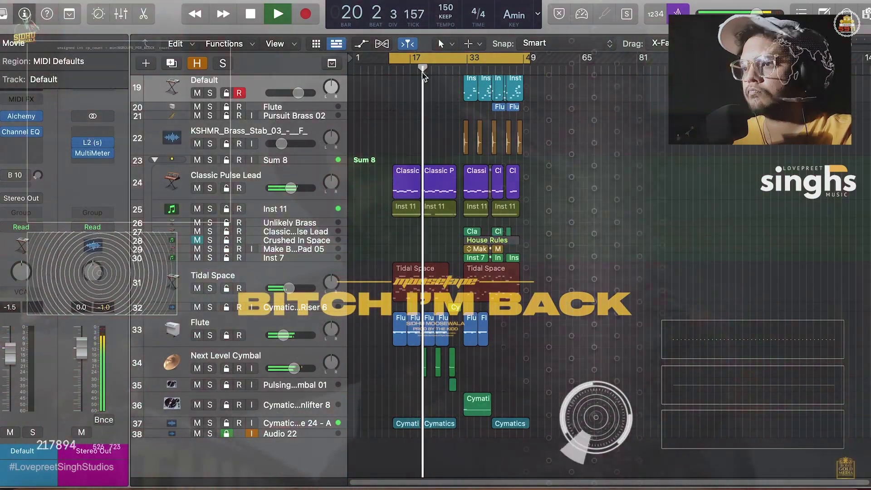
pyautogui.click(431, 58)
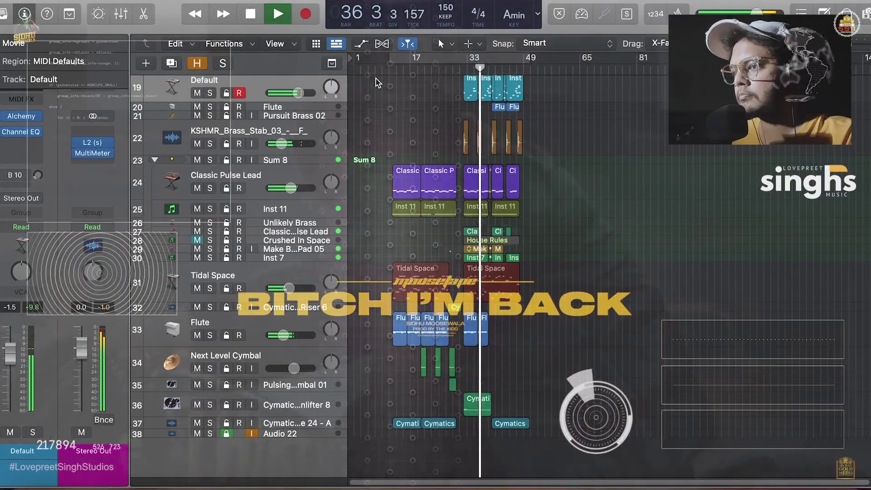
pyautogui.scroll(5, 396, 125)
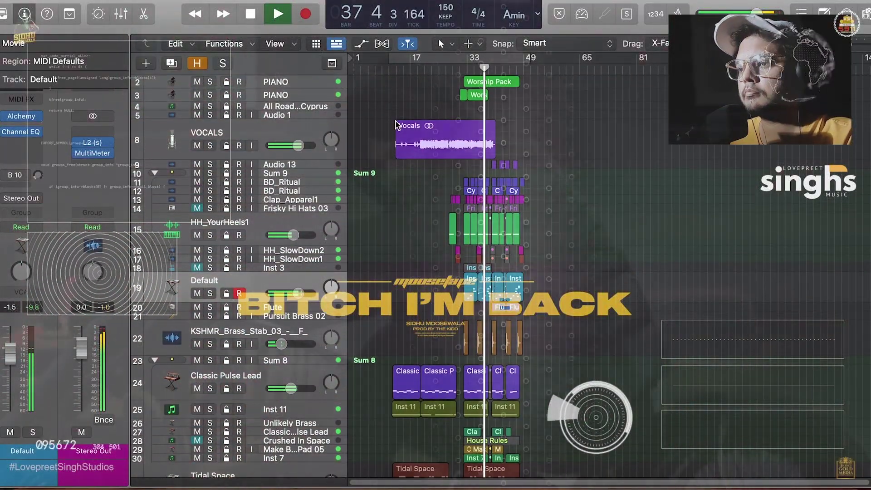